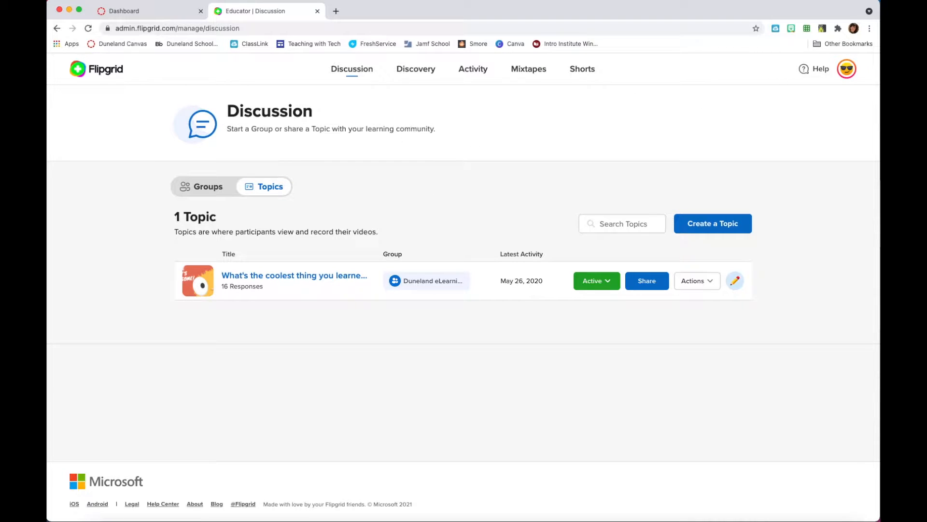
- Switch to Canvas, open the MTT course and display the external apps in its settings
{"action": "left_click", "coordinate": [144, 13]}
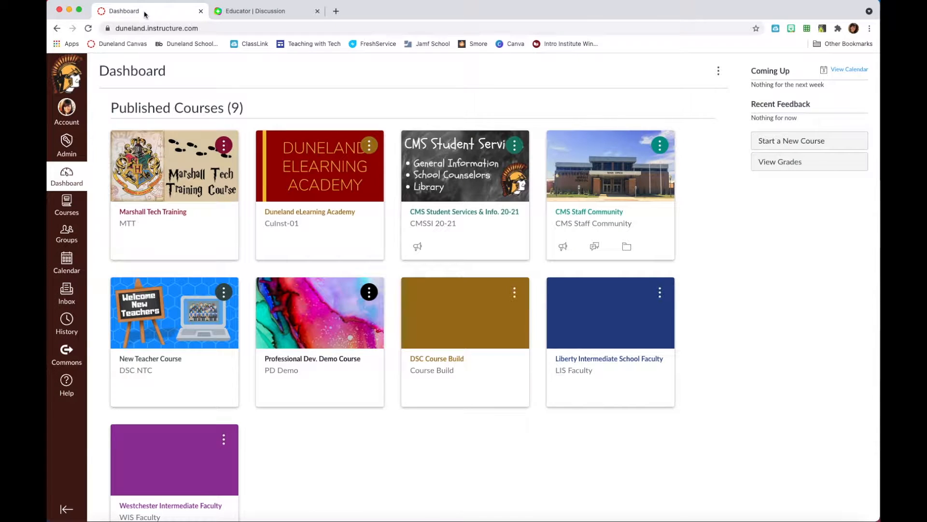
{"action": "left_click", "coordinate": [169, 213]}
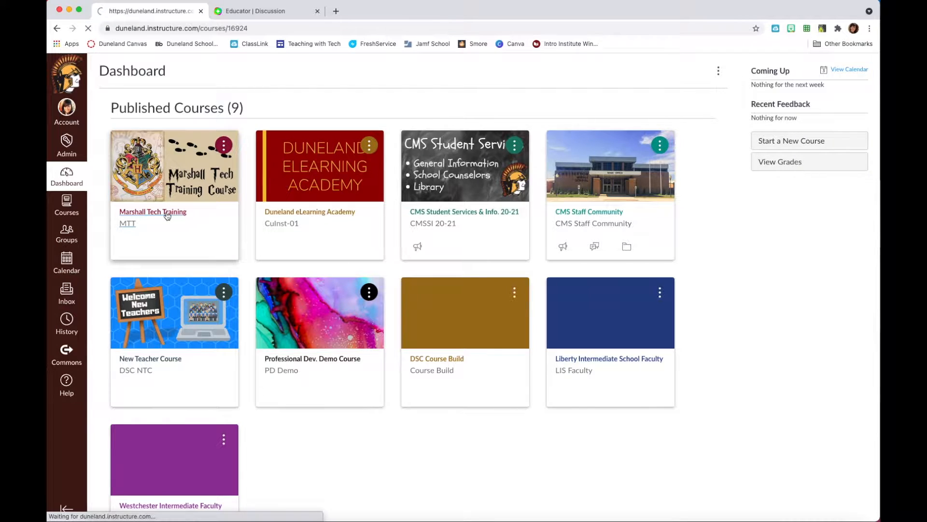
{"action": "scroll", "coordinate": [126, 384], "scroll_direction": "down", "scroll_amount": 1}
{"action": "left_click", "coordinate": [116, 381]}
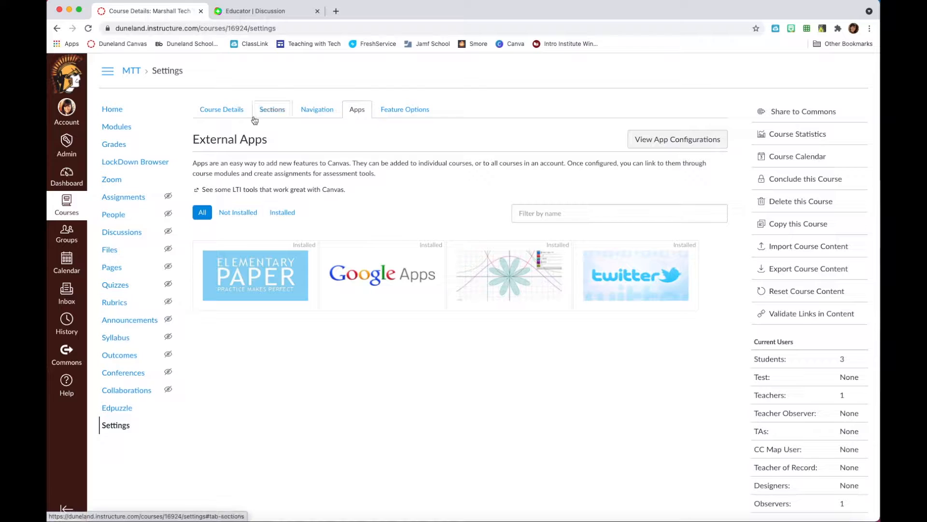
{"action": "left_click", "coordinate": [215, 108]}
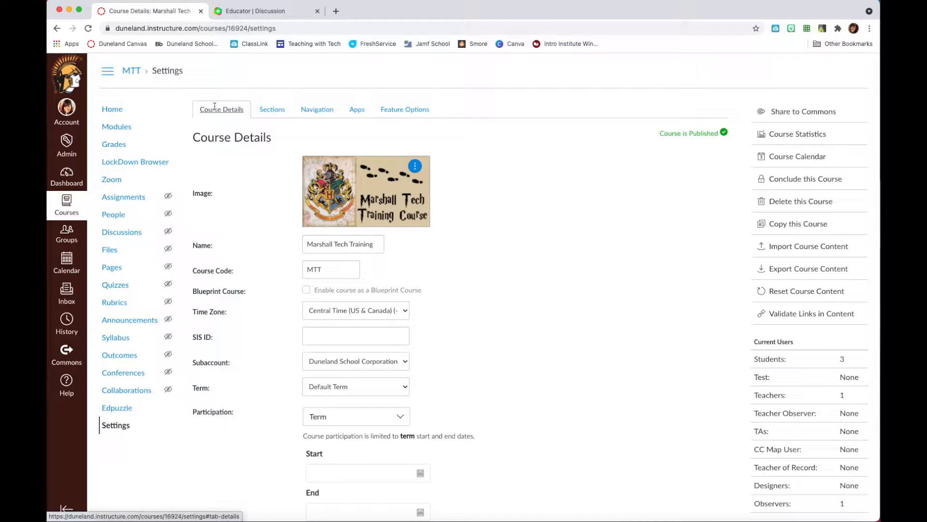
{"action": "left_click", "coordinate": [357, 109]}
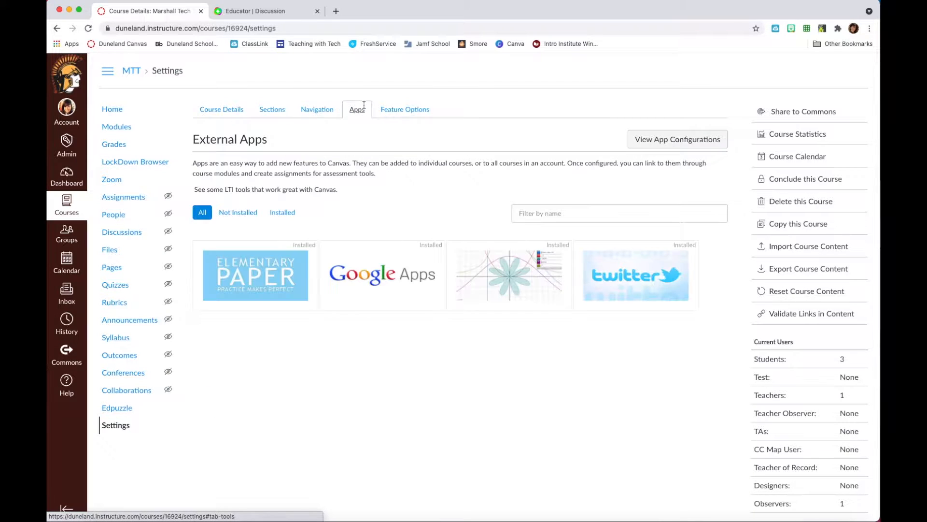
{"action": "left_click", "coordinate": [88, 29]}
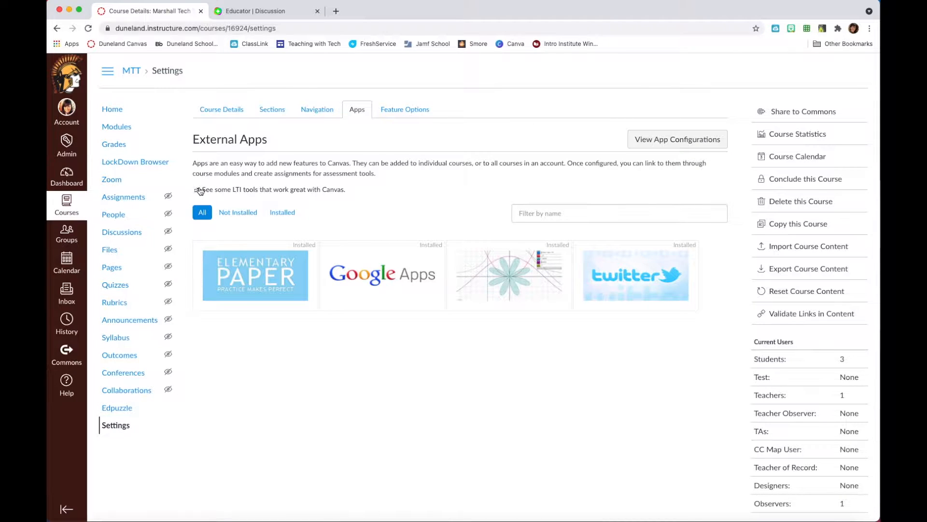
- Open the link to LTI tools that work great with Canvas in a new tab and switch to it
{"action": "left_click_drag", "start_coordinate": [203, 189], "coordinate": [368, 191]}
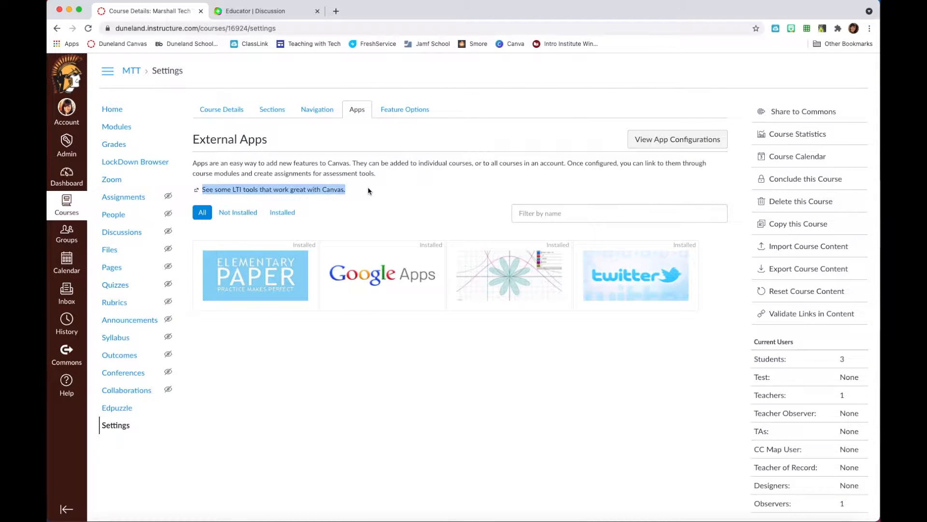
{"action": "left_click", "coordinate": [351, 191]}
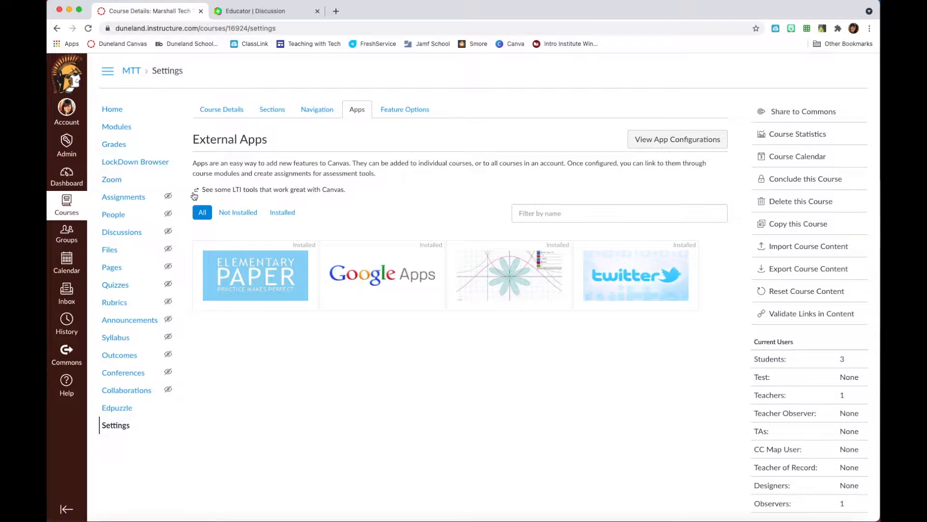
{"action": "right_click", "coordinate": [197, 192]}
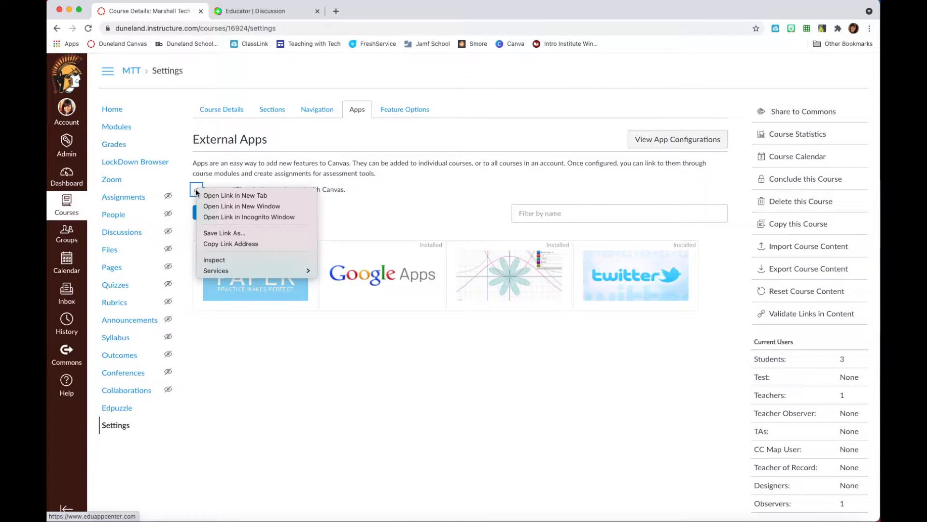
{"action": "left_click", "coordinate": [222, 196]}
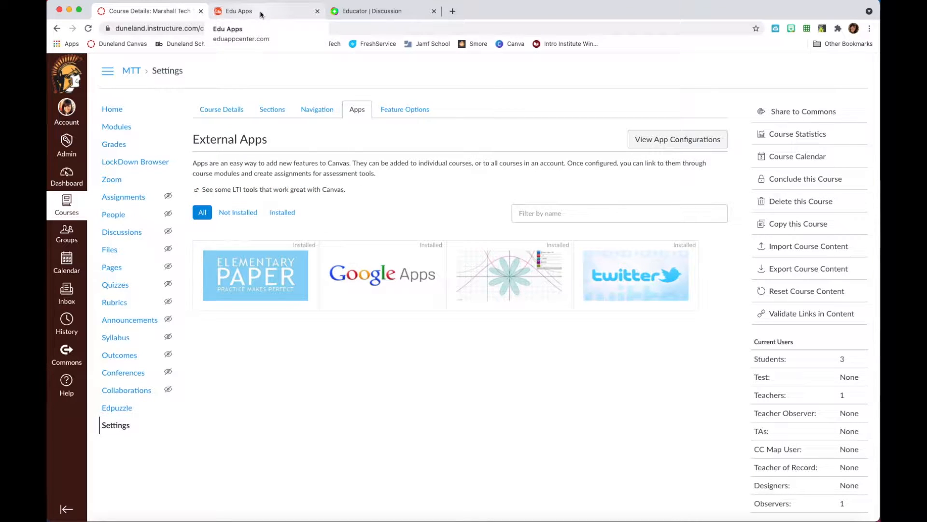
{"action": "left_click", "coordinate": [260, 14]}
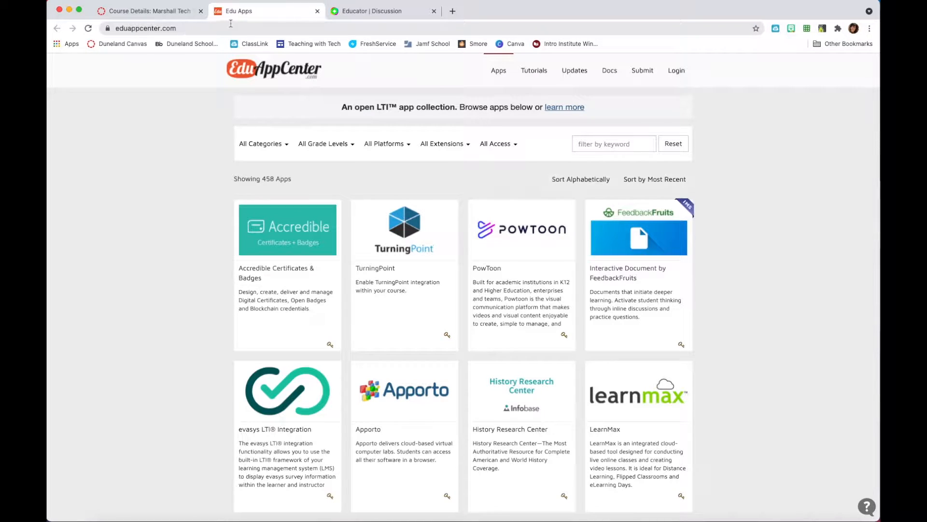
- Return to the Canvas course settings and open the list of app configurations
{"action": "left_click", "coordinate": [144, 12]}
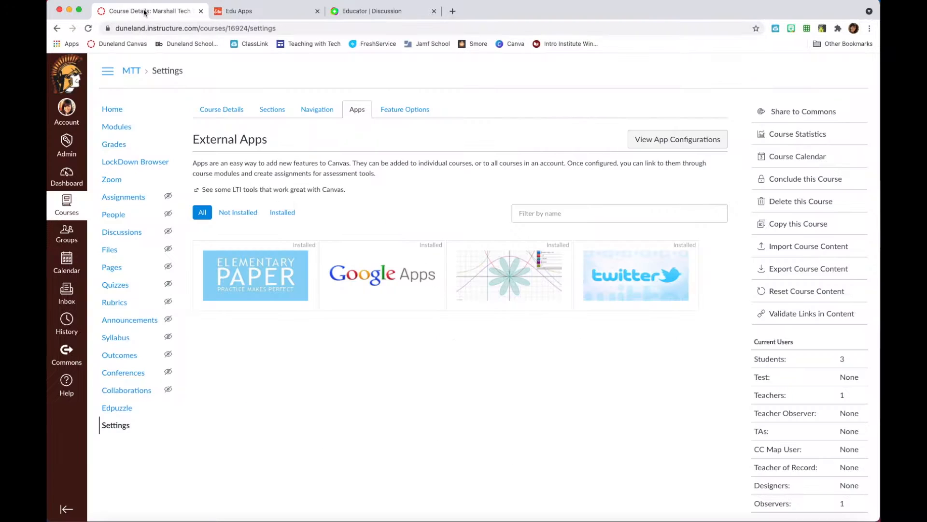
{"action": "left_click", "coordinate": [235, 11]}
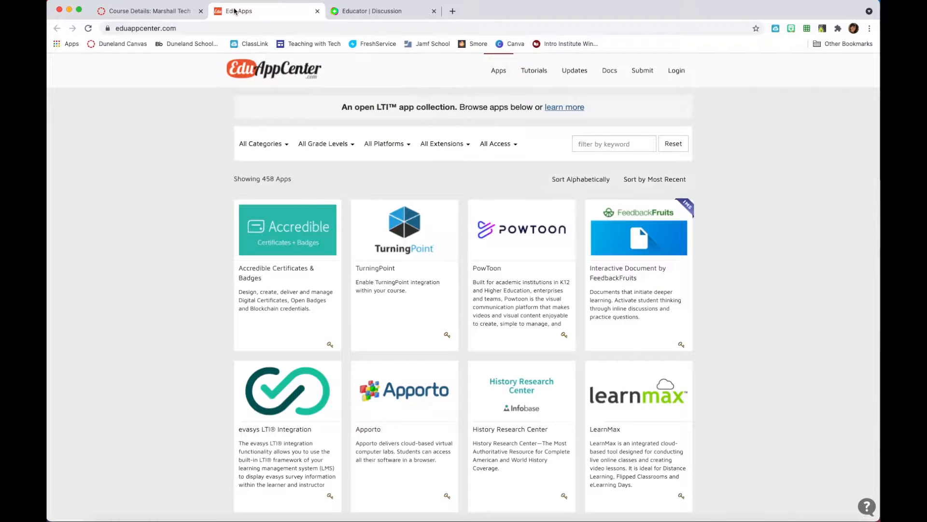
{"action": "left_click", "coordinate": [380, 11]}
{"action": "left_click", "coordinate": [120, 12]}
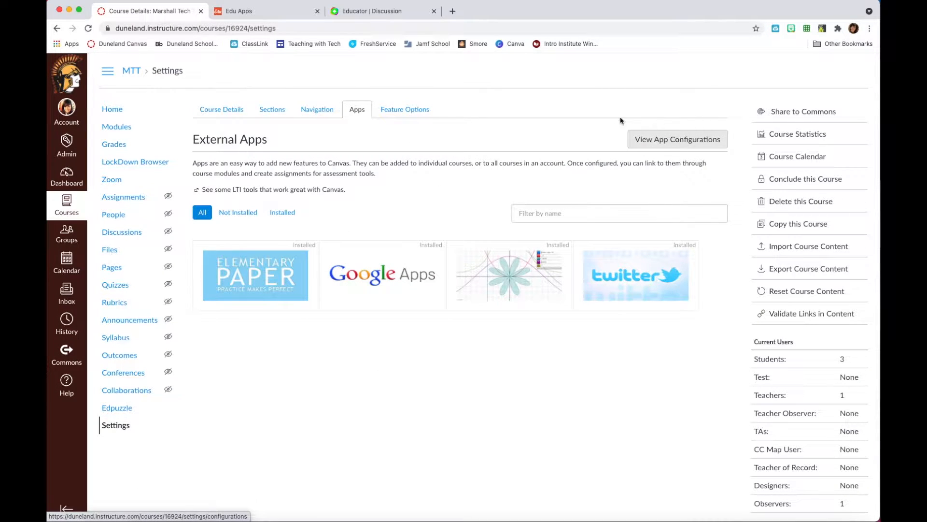
{"action": "left_click", "coordinate": [679, 145]}
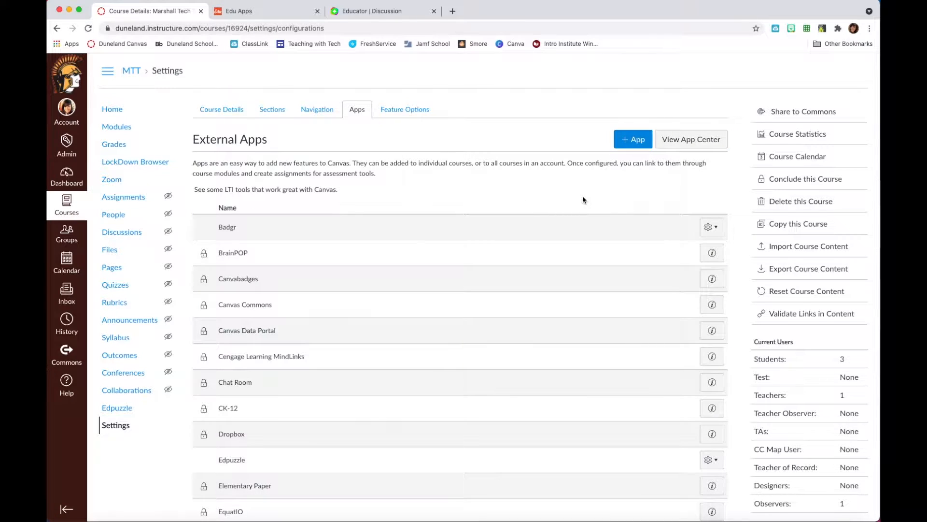
- Switch to Flipgrid and open the integrations in the account profile
{"action": "left_click", "coordinate": [380, 13]}
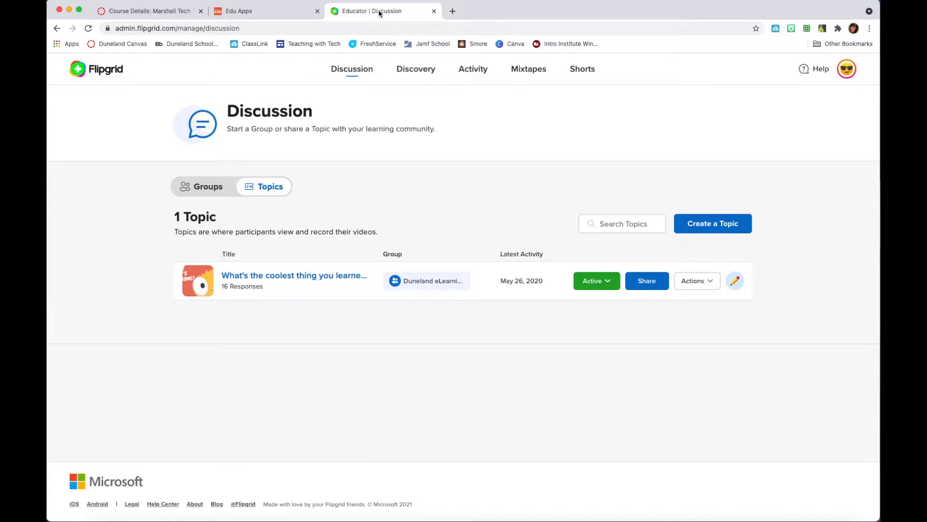
{"action": "left_click", "coordinate": [848, 71]}
{"action": "left_click", "coordinate": [786, 92]}
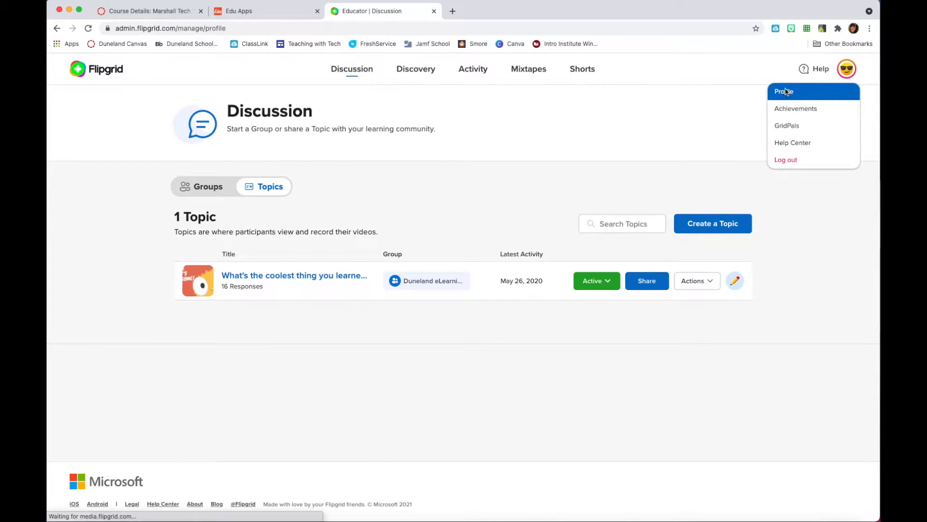
{"action": "scroll", "coordinate": [503, 209], "scroll_direction": "down", "scroll_amount": 2}
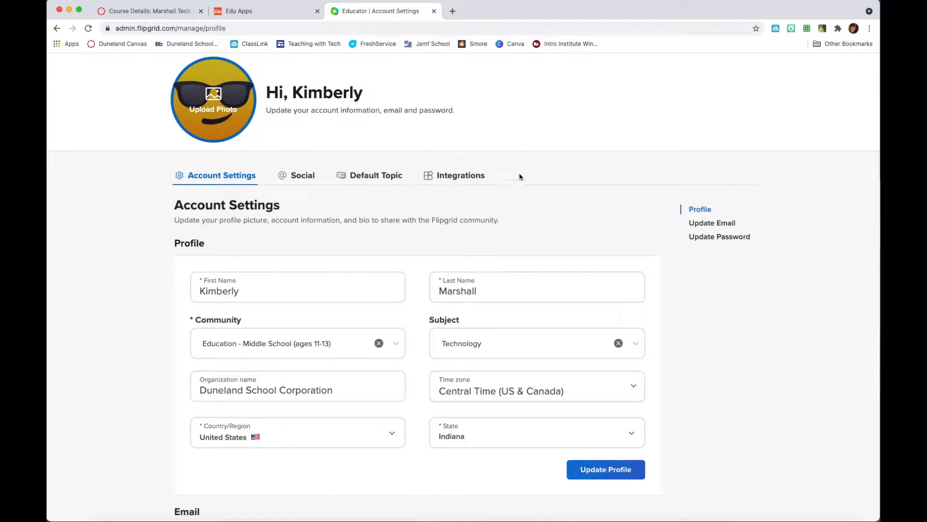
{"action": "left_click", "coordinate": [462, 180]}
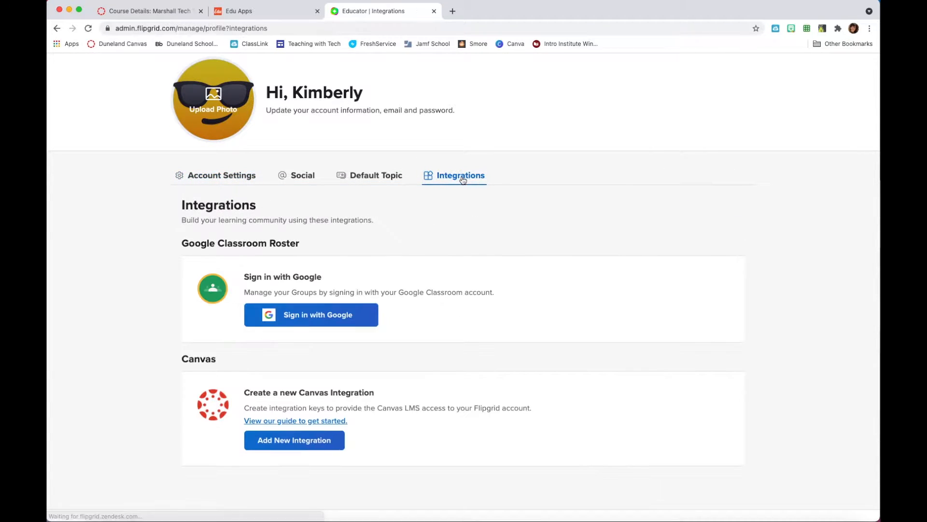
- Create a new Canvas integration in Flipgrid, naming it after the teacher's class
{"action": "scroll", "coordinate": [477, 290], "scroll_direction": "down", "scroll_amount": 2}
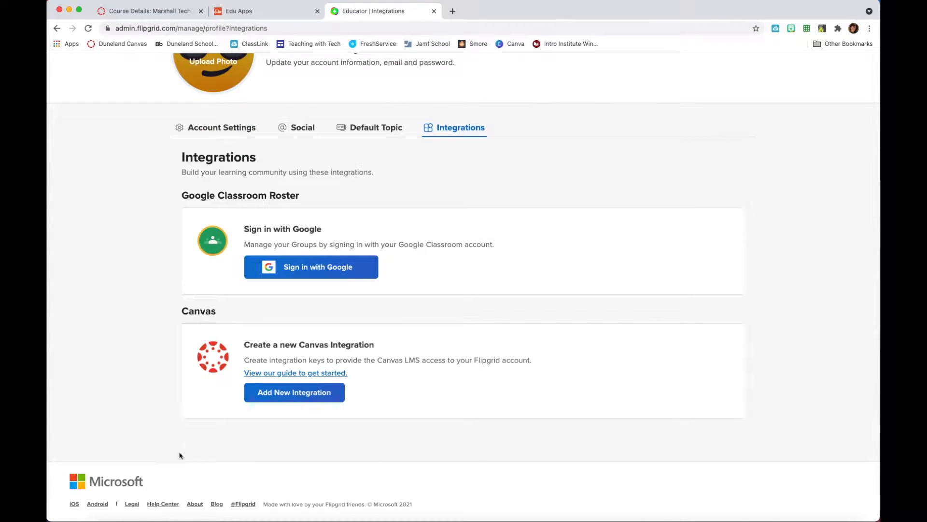
{"action": "left_click", "coordinate": [294, 396]}
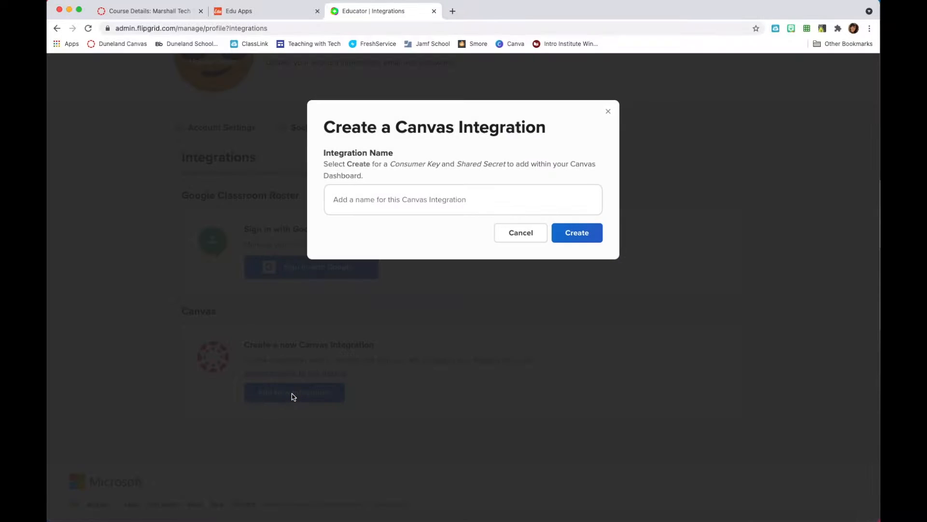
{"action": "left_click", "coordinate": [392, 202]}
{"action": "type", "text": "Miss Marshall's Class"}
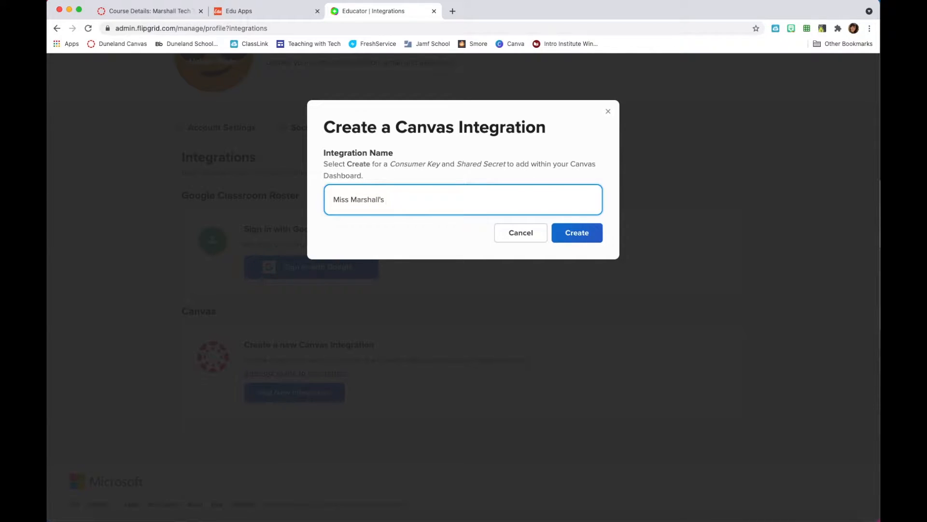
{"action": "left_click", "coordinate": [559, 236]}
{"action": "scroll", "coordinate": [535, 341], "scroll_direction": "down", "scroll_amount": 2}
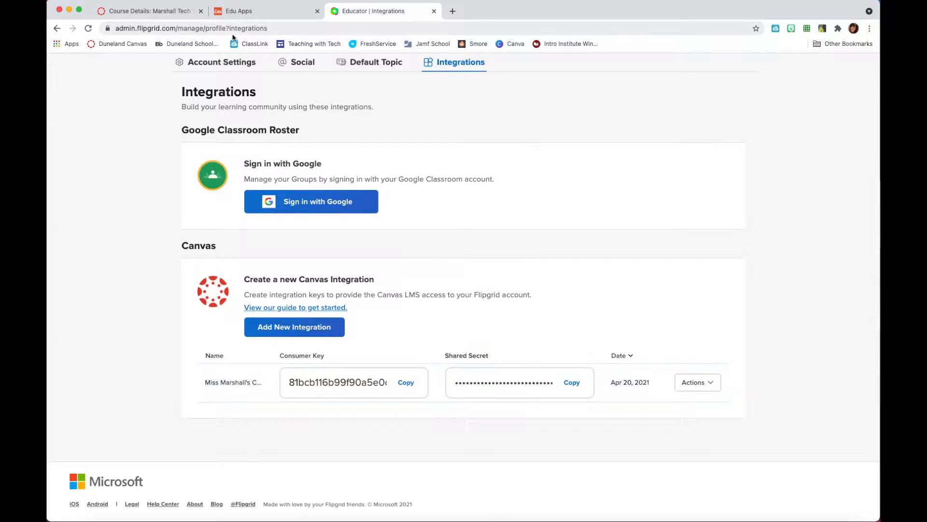
- Switch to EduAppCenter, filter the apps by "flipg" and open the Flipgrid app page
{"action": "left_click", "coordinate": [250, 12]}
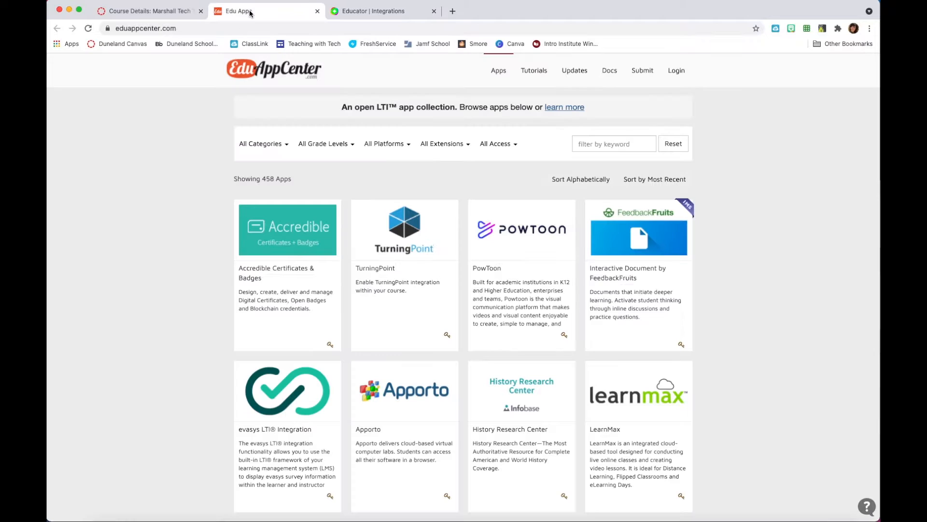
{"action": "left_click", "coordinate": [620, 139]}
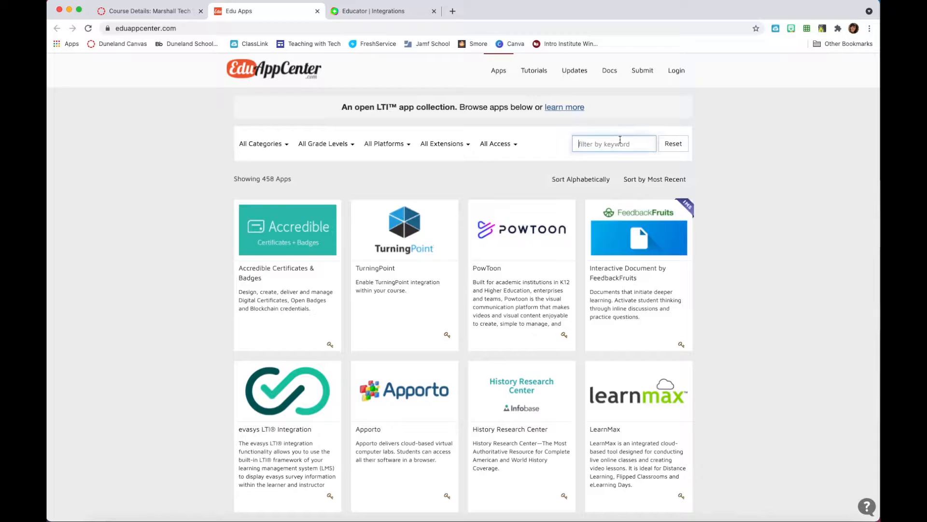
{"action": "type", "text": "flipg"}
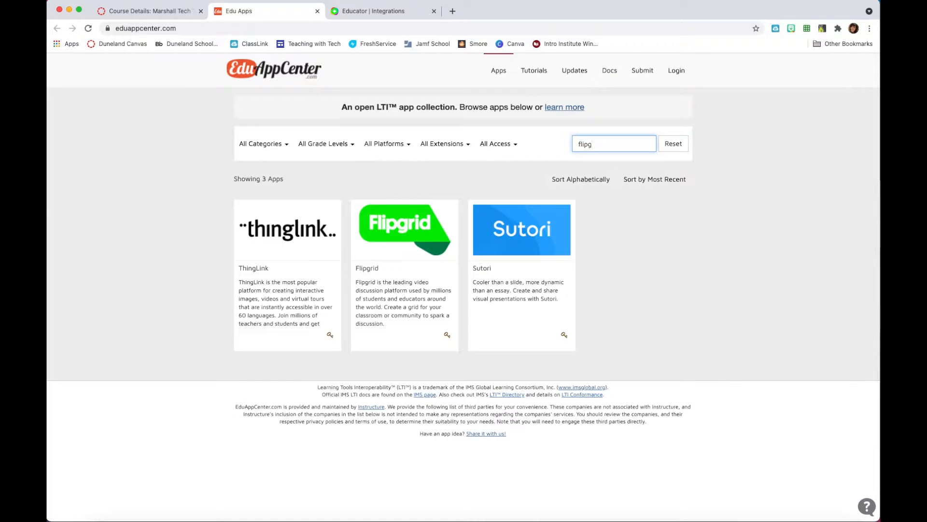
{"action": "left_click", "coordinate": [389, 234]}
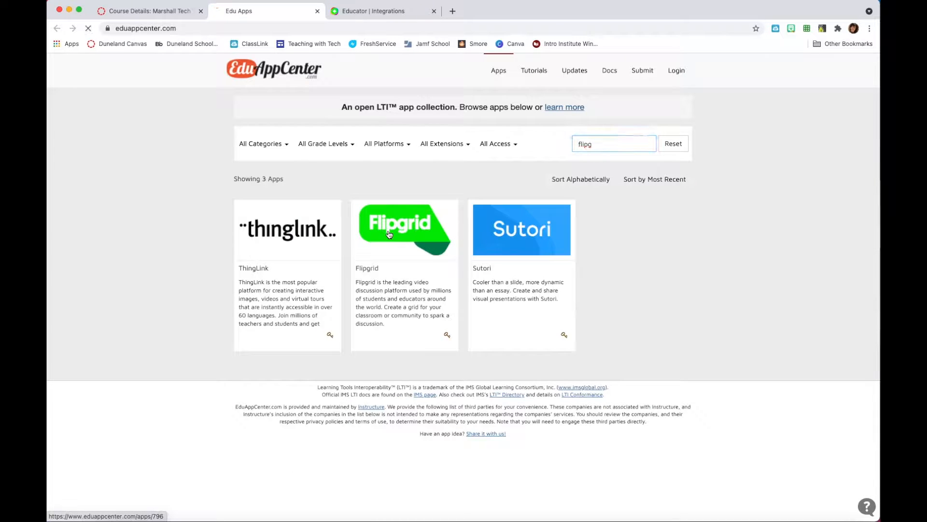
- Find the configuration URL at the end of the Flipgrid app page and highlight it
{"action": "scroll", "coordinate": [459, 369], "scroll_direction": "down", "scroll_amount": 20}
{"action": "scroll", "coordinate": [462, 373], "scroll_direction": "down", "scroll_amount": 3}
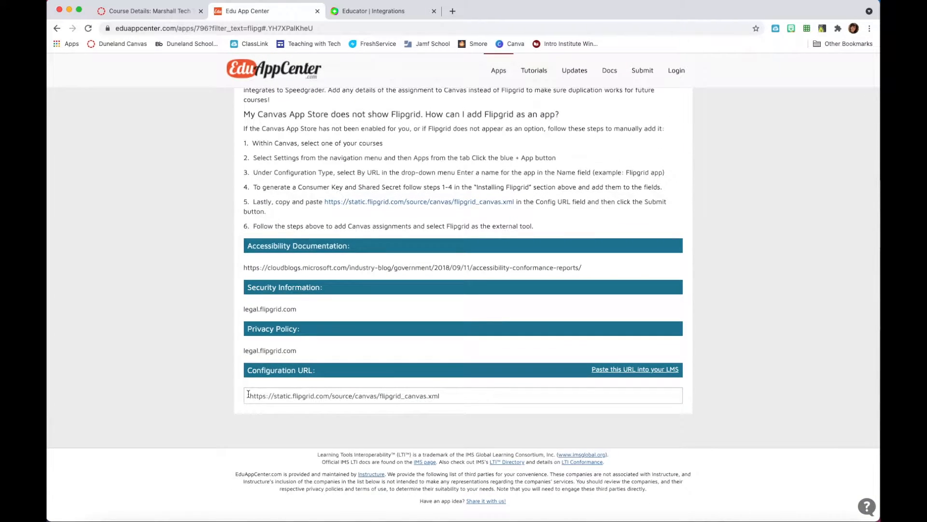
{"action": "left_click_drag", "start_coordinate": [248, 394], "coordinate": [477, 393]}
{"action": "left_click", "coordinate": [444, 396]}
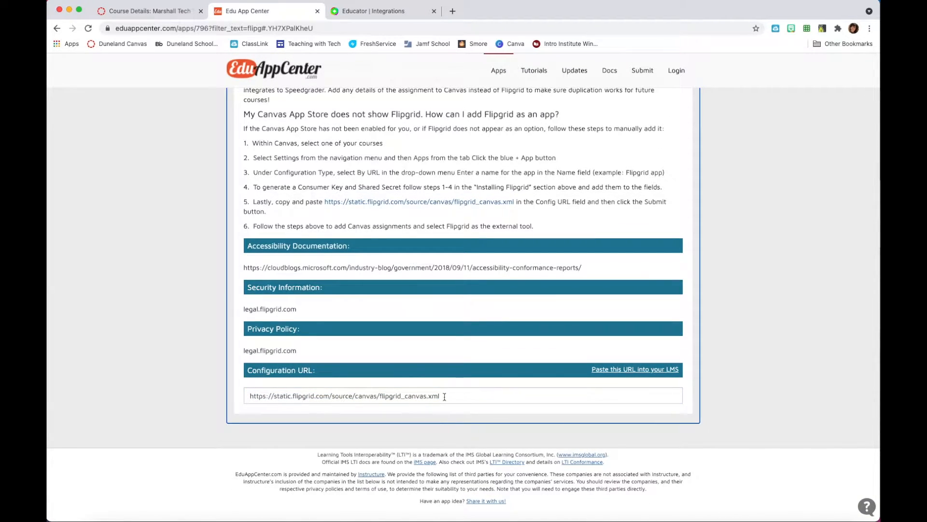
- Switch to Canvas and start adding an external app configured By URL, naming it Flipgrid
{"action": "left_click", "coordinate": [139, 13]}
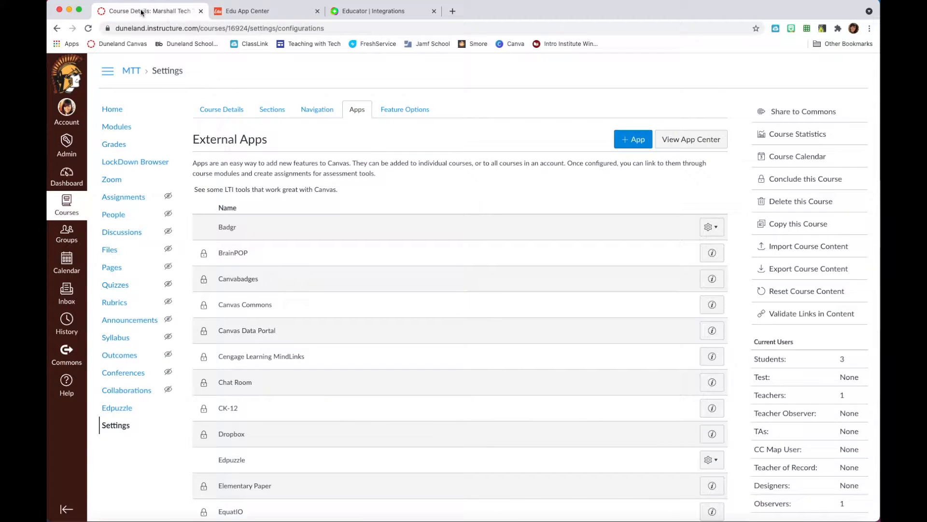
{"action": "left_click", "coordinate": [628, 141]}
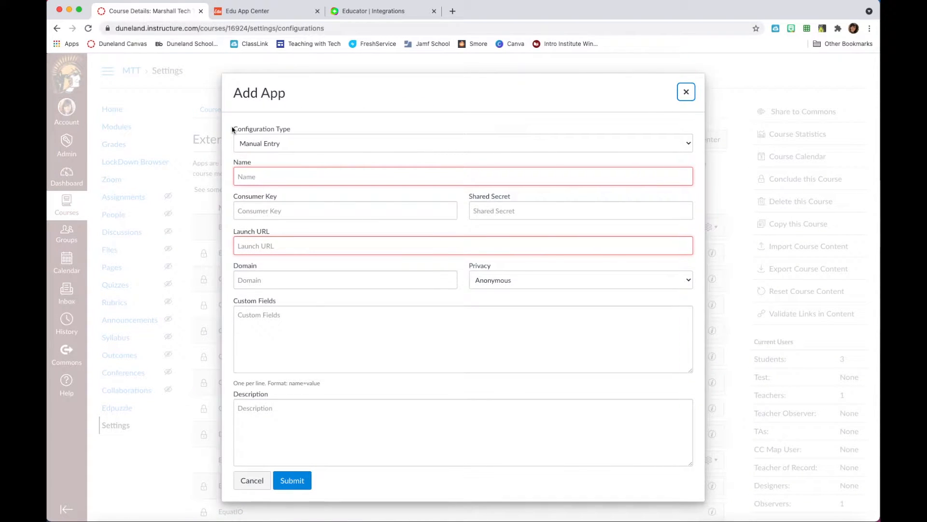
{"action": "left_click_drag", "start_coordinate": [235, 129], "coordinate": [304, 128]}
{"action": "left_click", "coordinate": [281, 144]}
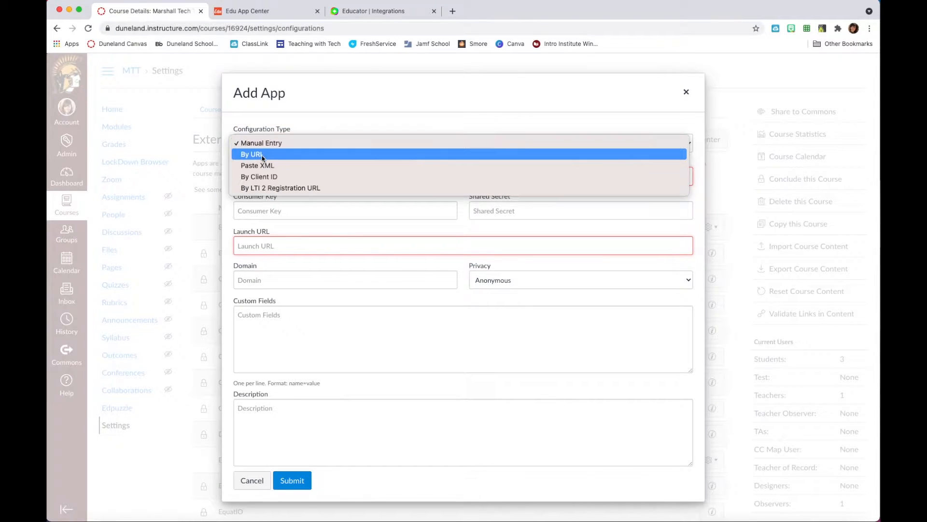
{"action": "left_click", "coordinate": [261, 154]}
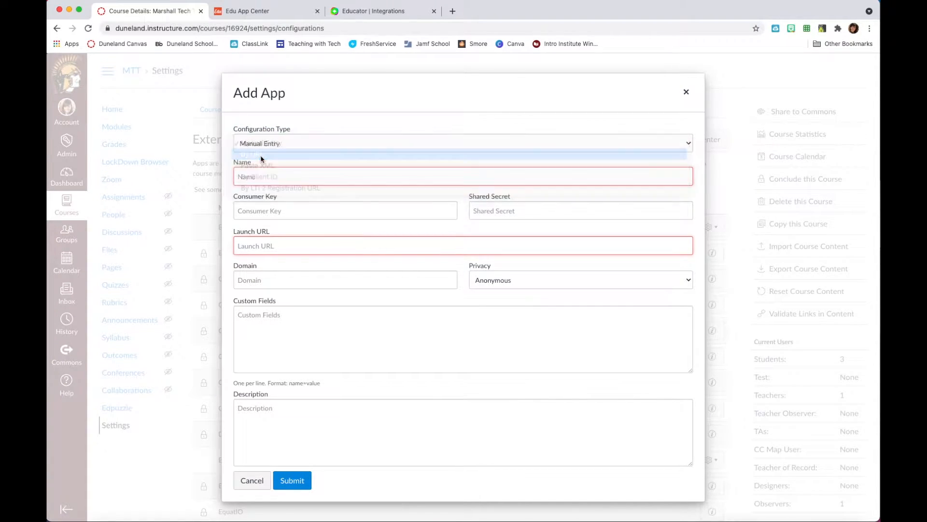
{"action": "left_click", "coordinate": [254, 274]}
{"action": "type", "text": "Flipgrid"}
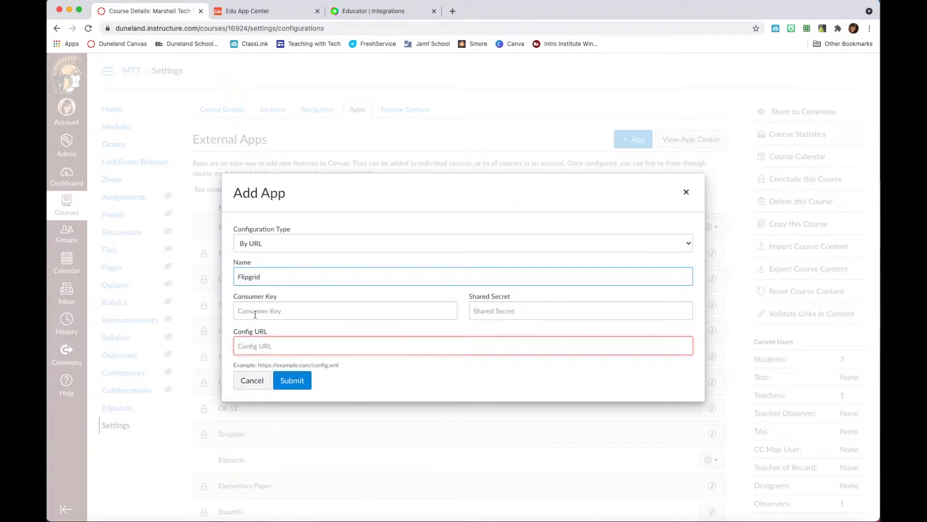
- Copy the consumer key from the Flipgrid integration and paste it as the Consumer Key of the new Canvas app
{"action": "left_click", "coordinate": [255, 314]}
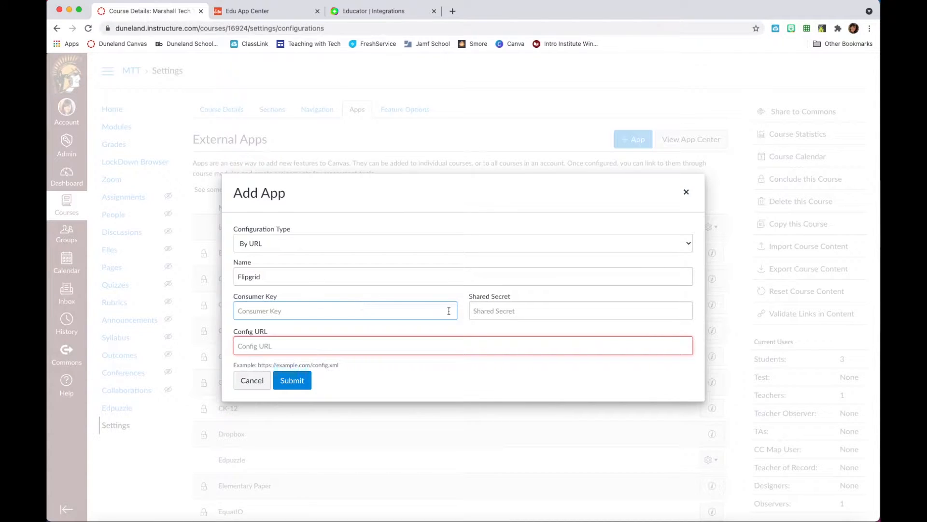
{"action": "left_click", "coordinate": [377, 12]}
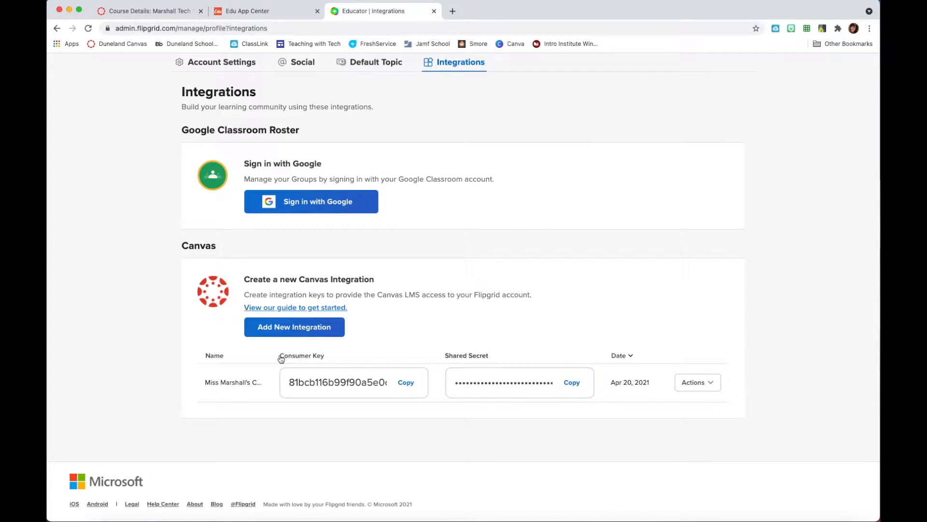
{"action": "left_click", "coordinate": [405, 383]}
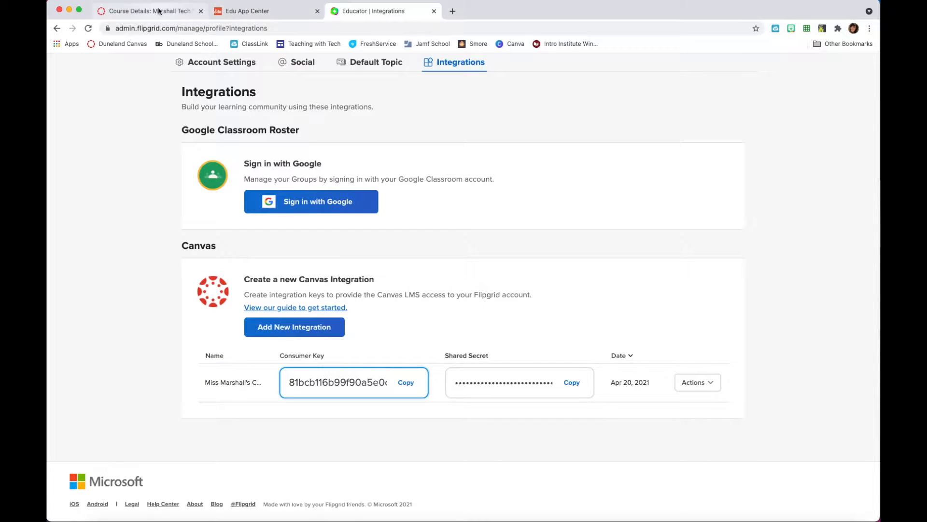
{"action": "left_click", "coordinate": [158, 12]}
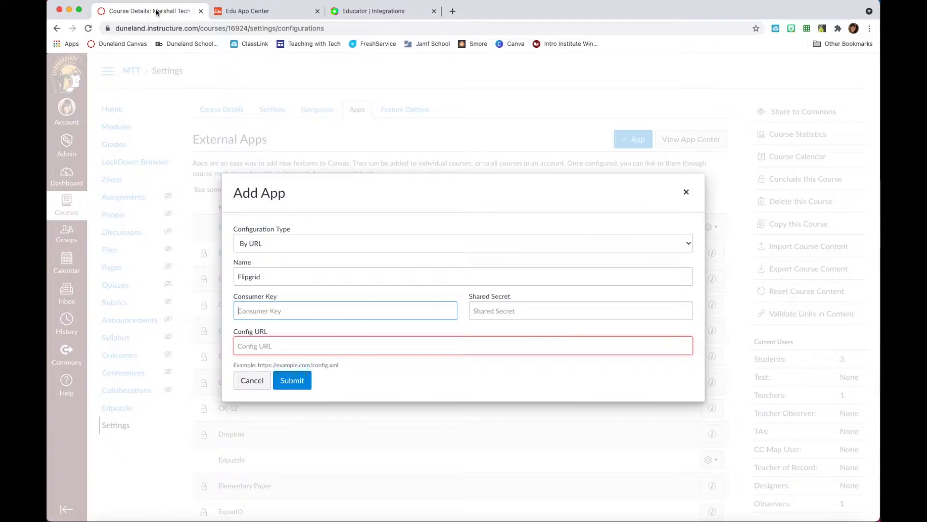
{"action": "right_click", "coordinate": [265, 312]}
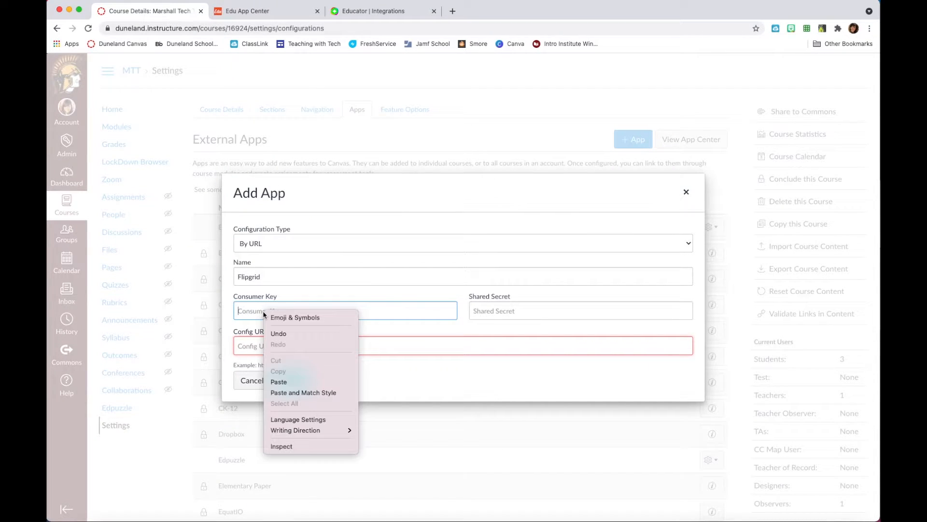
{"action": "left_click", "coordinate": [279, 382]}
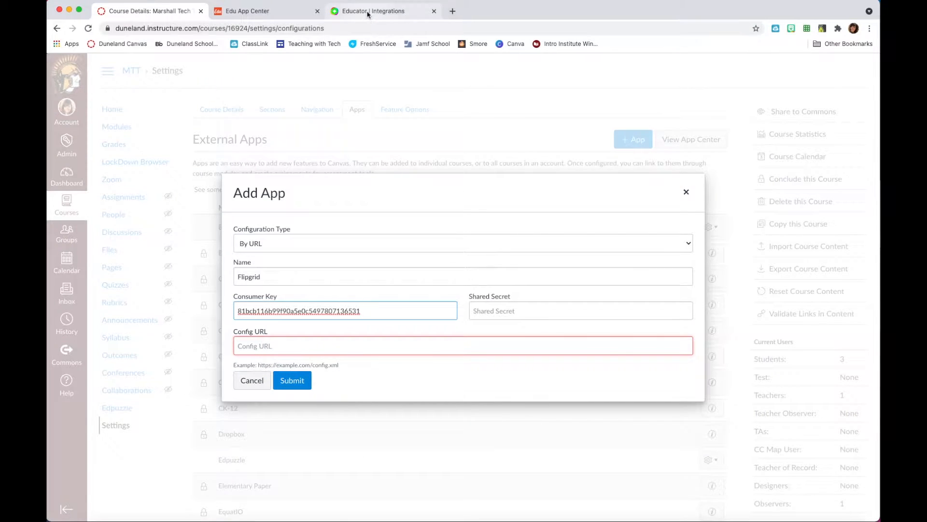
- Copy the shared secret from the Flipgrid integration and paste it as the Shared Secret of the new Canvas app
{"action": "left_click", "coordinate": [368, 12]}
{"action": "left_click", "coordinate": [573, 384]}
{"action": "left_click", "coordinate": [159, 11]}
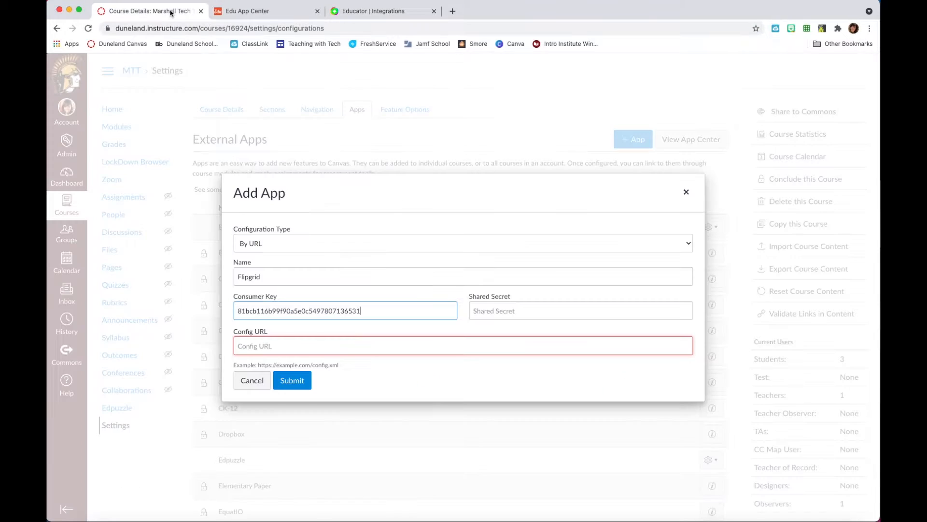
{"action": "right_click", "coordinate": [500, 313]}
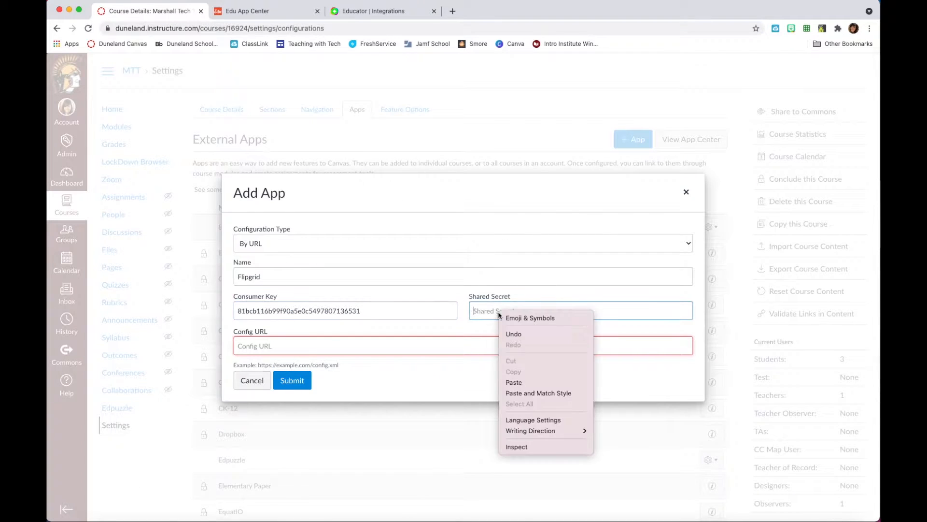
{"action": "left_click", "coordinate": [534, 381]}
{"action": "left_click", "coordinate": [370, 344]}
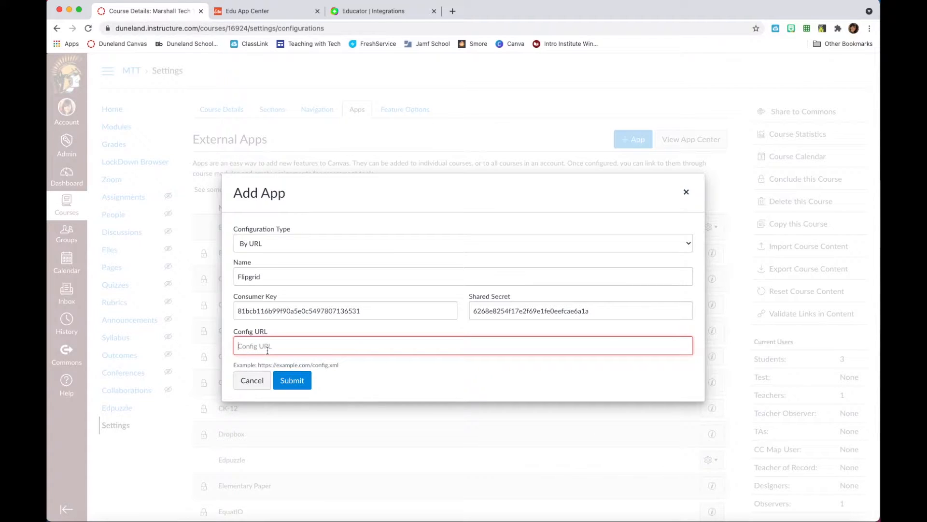
{"action": "left_click", "coordinate": [254, 14]}
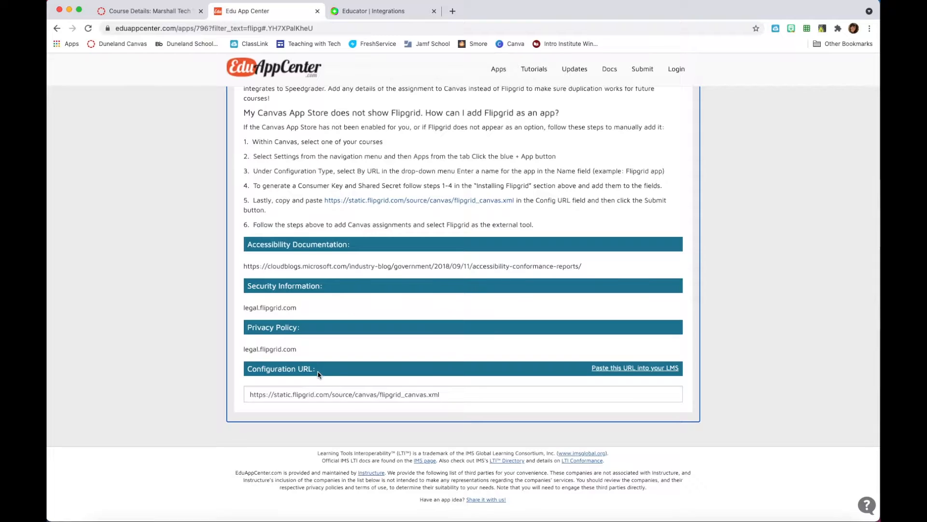
{"action": "left_click_drag", "start_coordinate": [249, 397], "coordinate": [443, 397]}
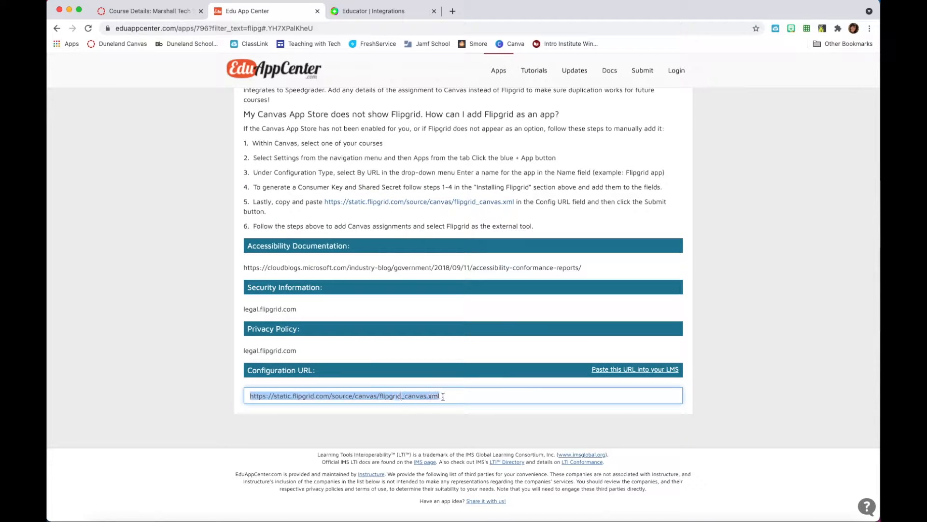
{"action": "right_click", "coordinate": [418, 399]}
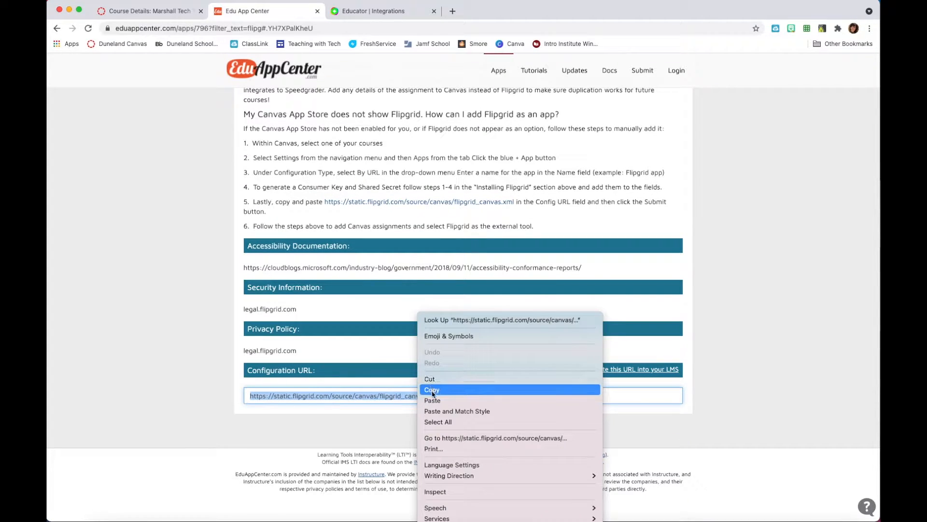
{"action": "left_click", "coordinate": [431, 386]}
{"action": "left_click", "coordinate": [145, 11]}
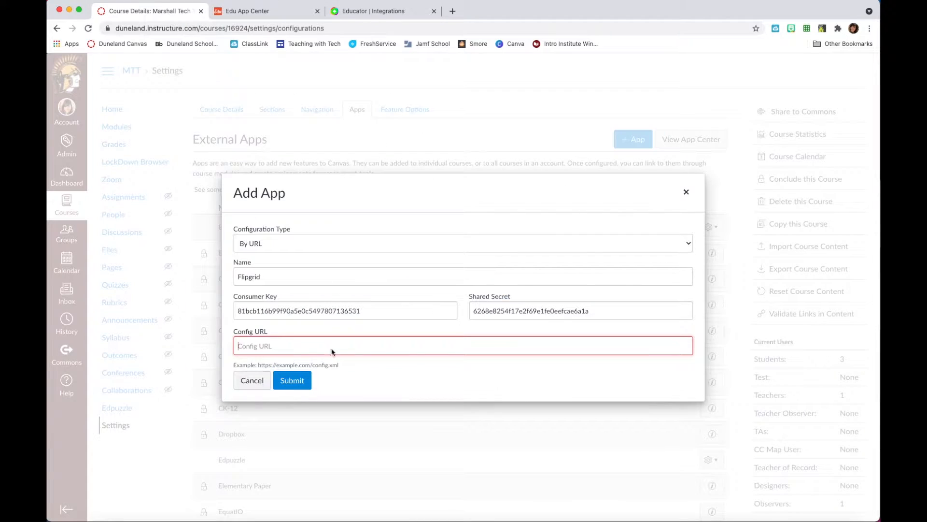
{"action": "right_click", "coordinate": [311, 345]}
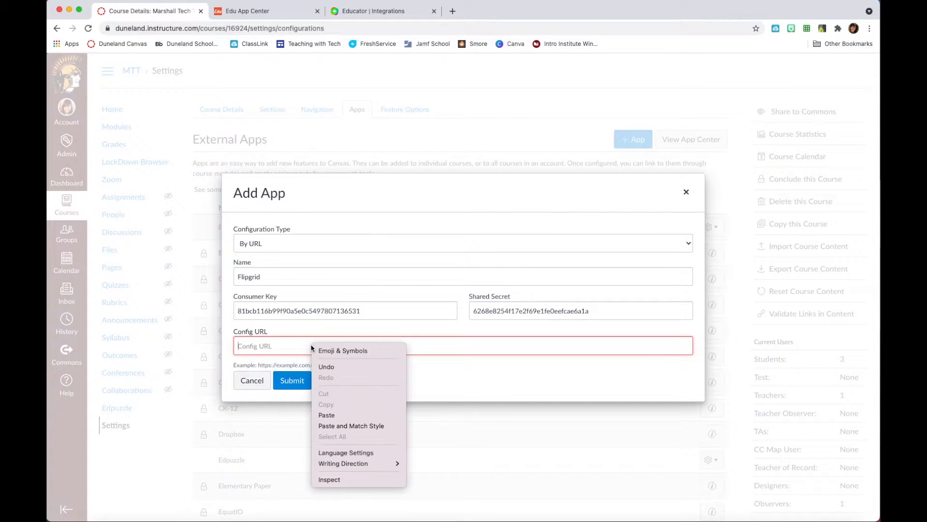
{"action": "left_click", "coordinate": [332, 415]}
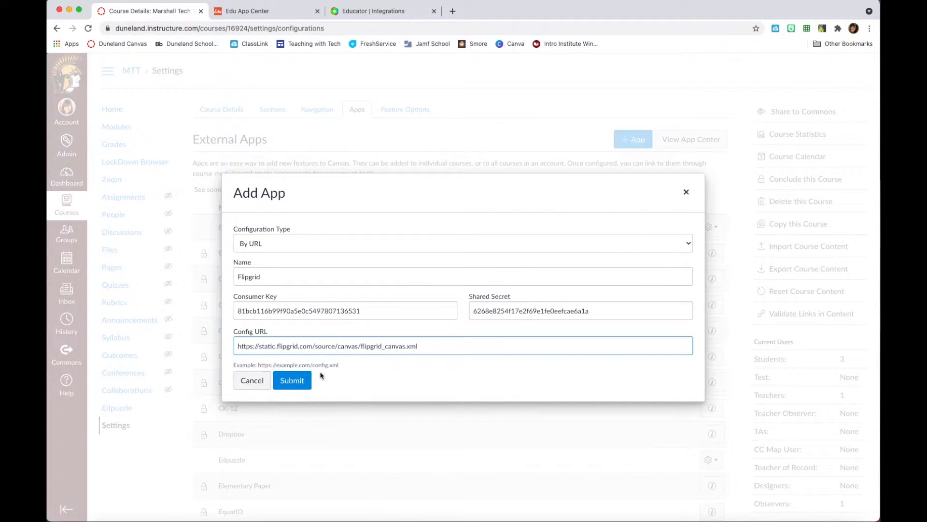
{"action": "left_click", "coordinate": [292, 381]}
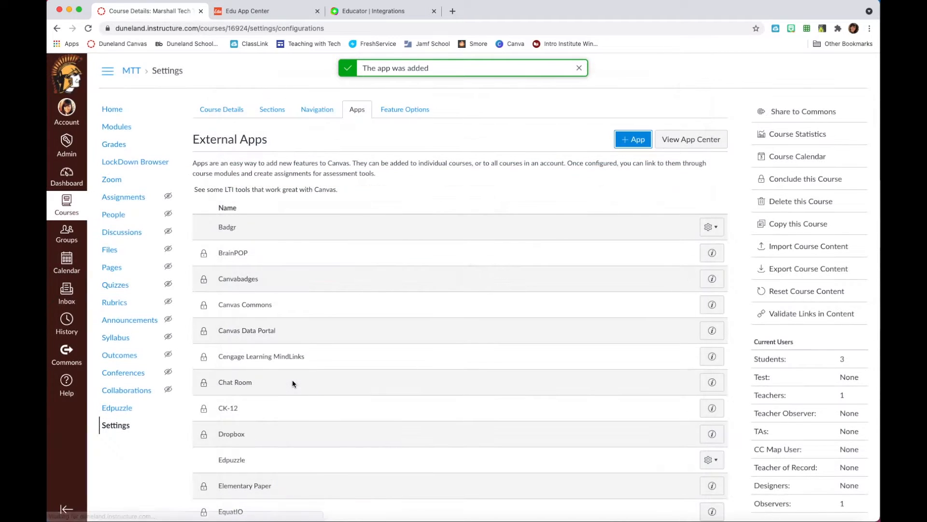
- Open the course modules and add a new assignment named Flipgrid Practice to the Week of 2/8 to 2/12 module
{"action": "scroll", "coordinate": [369, 419], "scroll_direction": "down", "scroll_amount": 3}
{"action": "scroll", "coordinate": [369, 419], "scroll_direction": "down", "scroll_amount": 4}
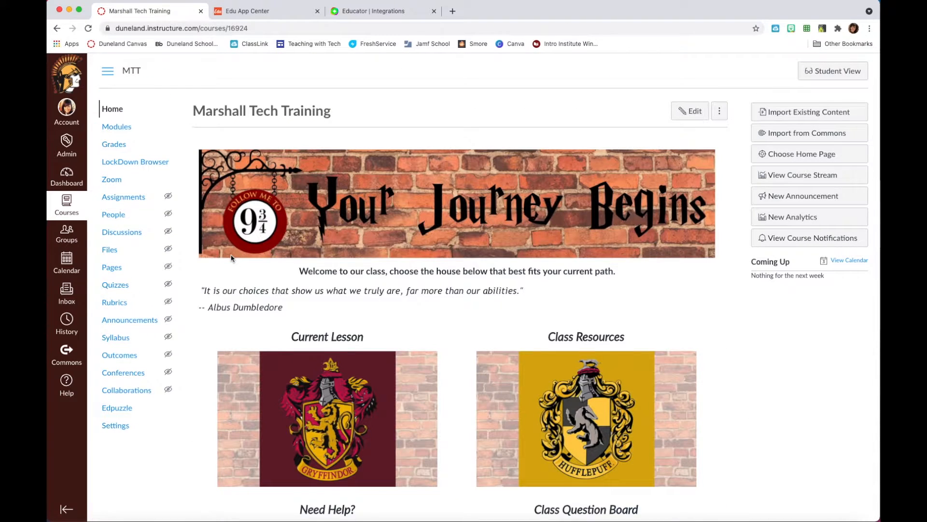
{"action": "left_click", "coordinate": [125, 131]}
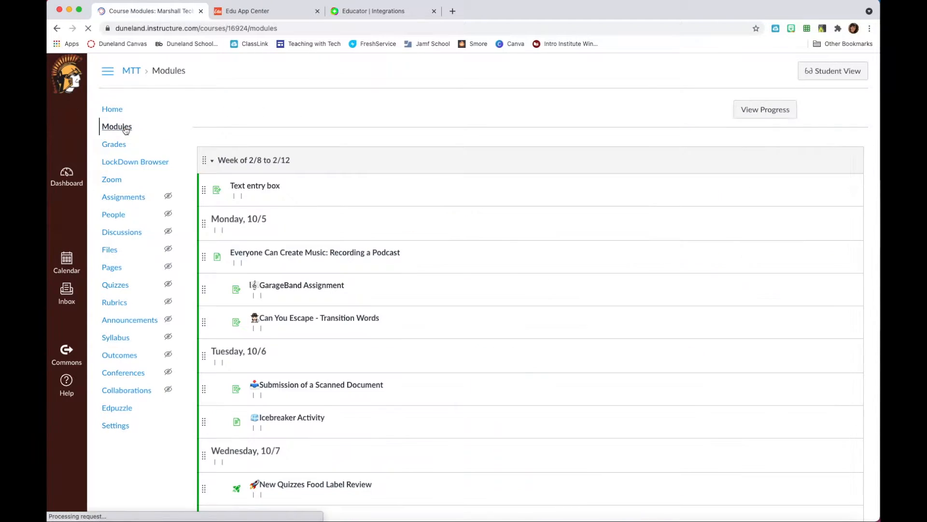
{"action": "left_click", "coordinate": [836, 162]}
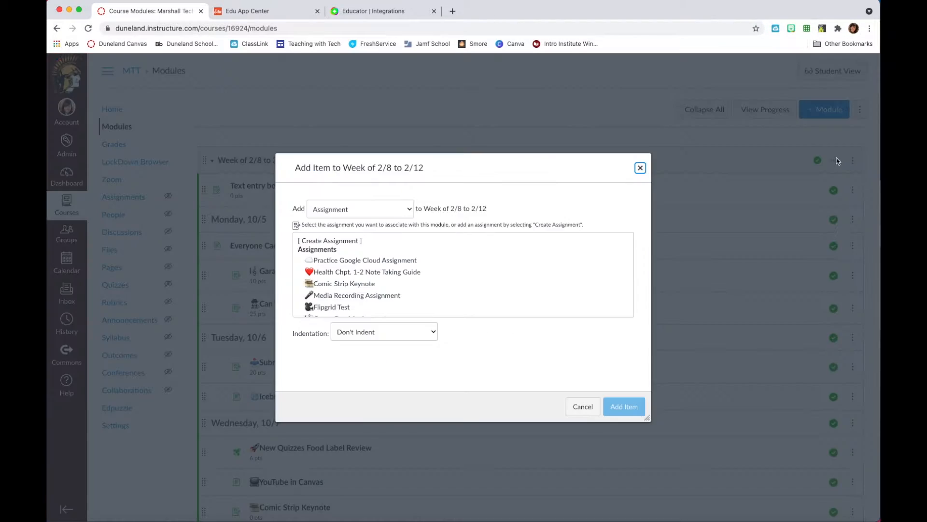
{"action": "left_click", "coordinate": [348, 241]}
{"action": "left_click", "coordinate": [363, 332]}
{"action": "type", "text": "FLi"}
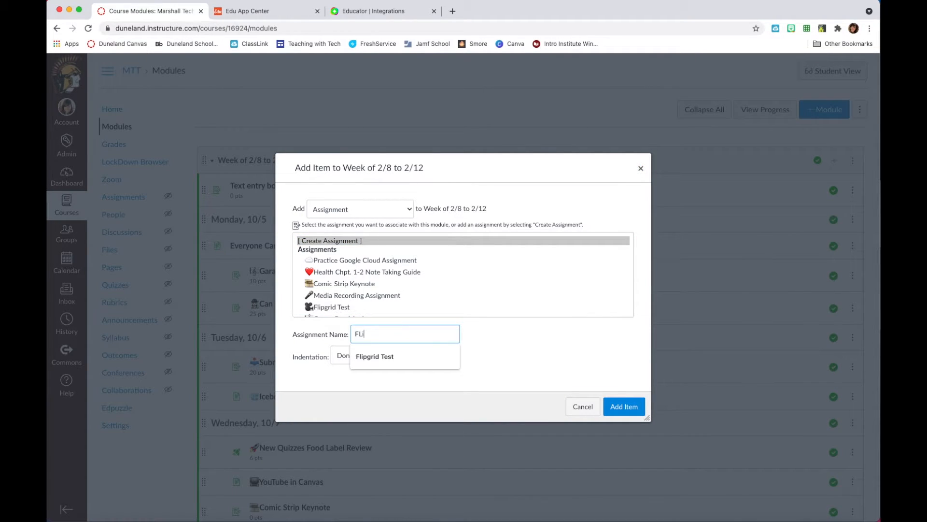
{"action": "type", "text": "pdg"}
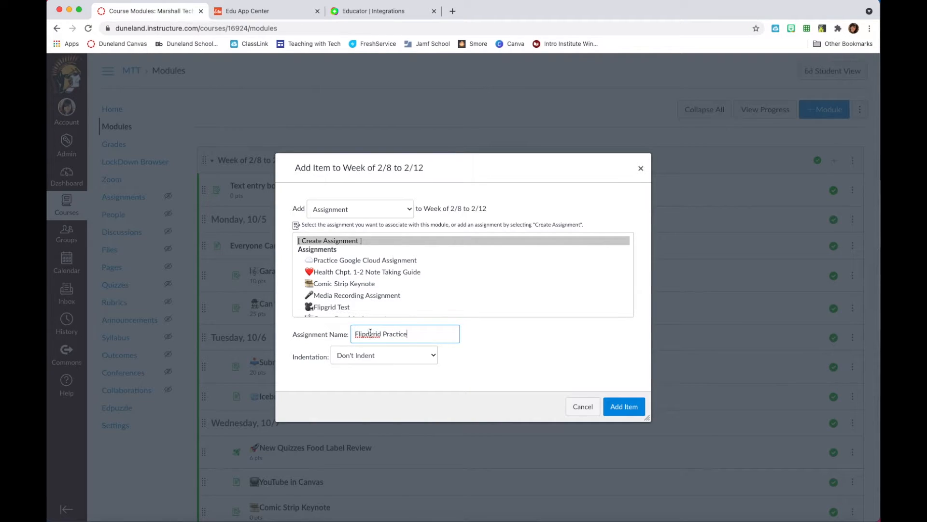
{"action": "key", "text": "BackSpace"}
{"action": "left_click", "coordinate": [623, 406]}
- Open the Flipgrid Practice assignment for editing and enter "Directions here" as its description
{"action": "scroll", "coordinate": [335, 334], "scroll_direction": "down", "scroll_amount": 13}
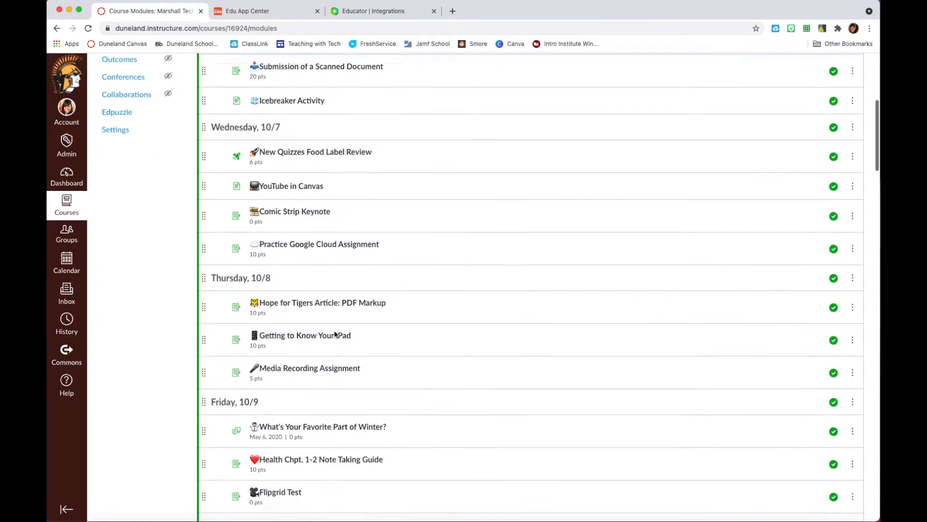
{"action": "left_click", "coordinate": [267, 301]}
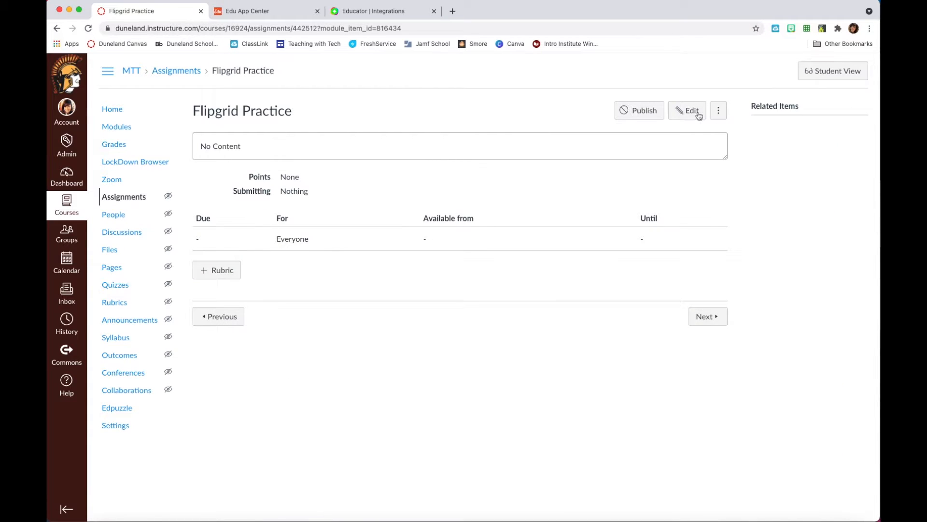
{"action": "left_click", "coordinate": [690, 111]}
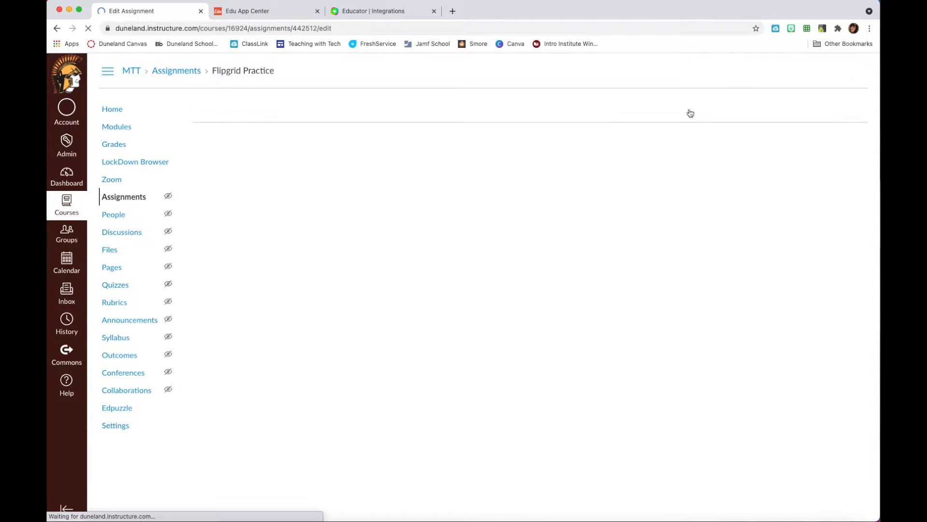
{"action": "scroll", "coordinate": [488, 405], "scroll_direction": "down", "scroll_amount": 1}
{"action": "left_click", "coordinate": [384, 227]}
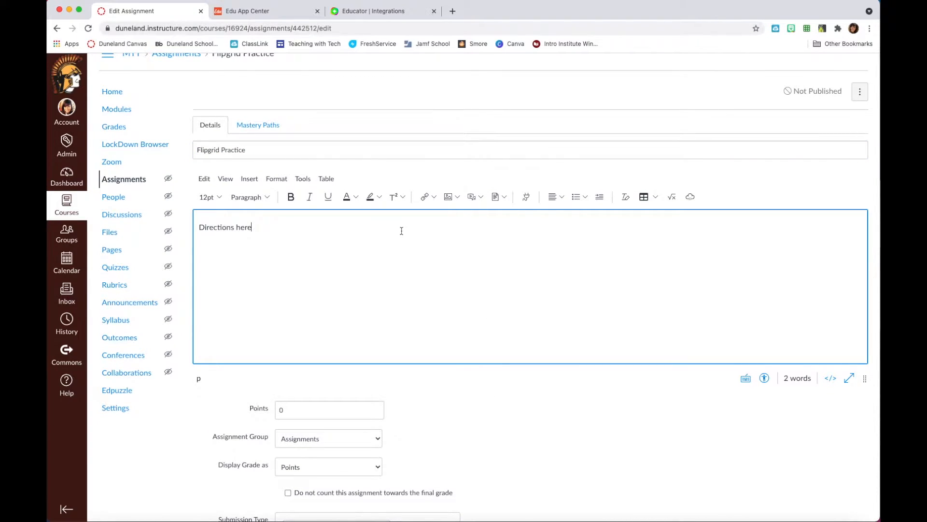
- Display the assignment's grade as Complete/Incomplete and set its submission type to External Tool
{"action": "scroll", "coordinate": [476, 327], "scroll_direction": "down", "scroll_amount": 5}
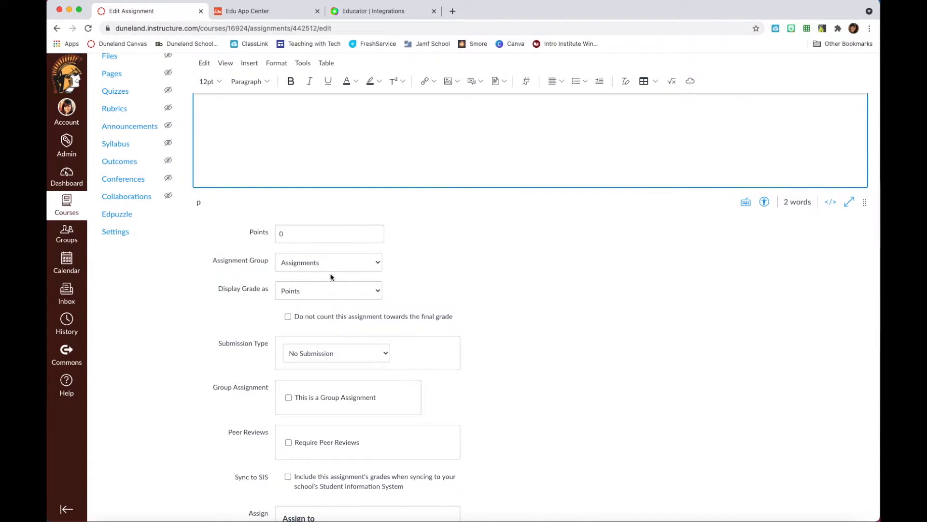
{"action": "left_click", "coordinate": [329, 292]}
{"action": "left_click", "coordinate": [332, 289]}
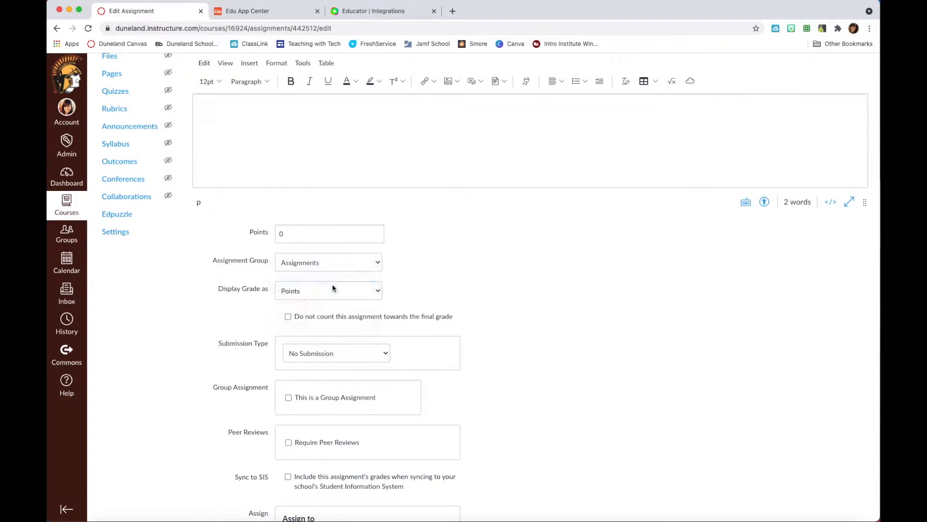
{"action": "scroll", "coordinate": [559, 372], "scroll_direction": "down", "scroll_amount": 3}
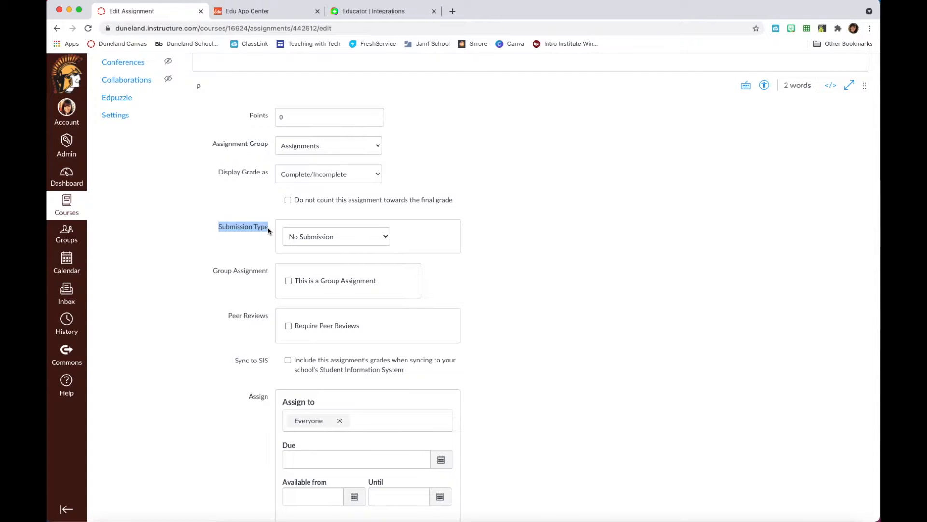
{"action": "left_click", "coordinate": [336, 242]}
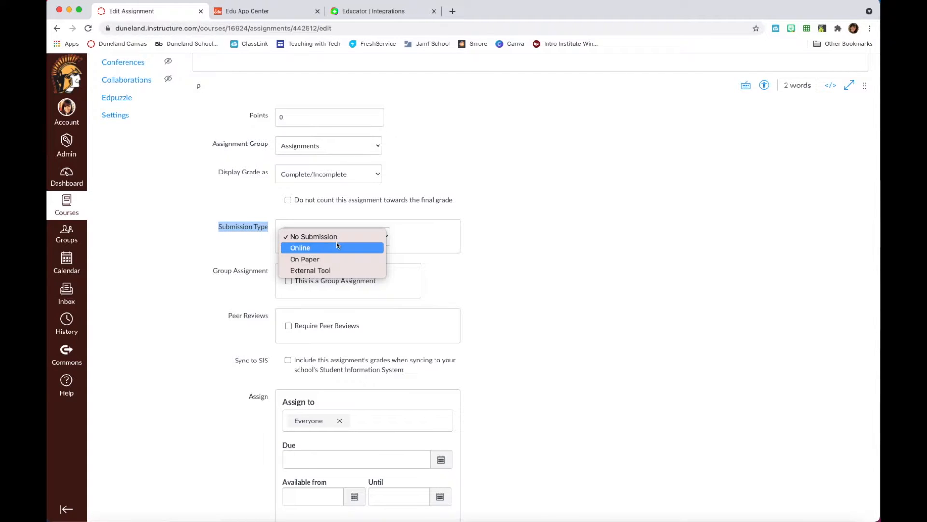
{"action": "left_click", "coordinate": [331, 271]}
{"action": "scroll", "coordinate": [558, 300], "scroll_direction": "down", "scroll_amount": 1}
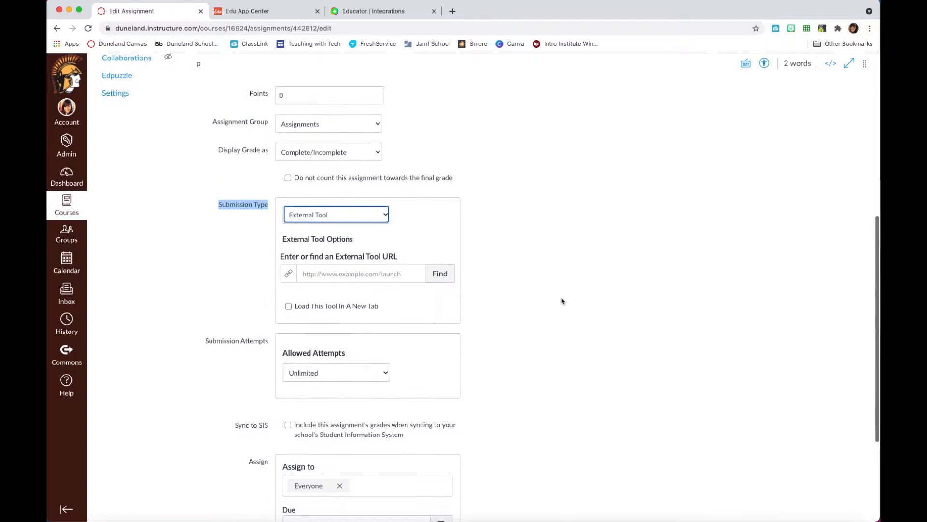
- Choose Flipgrid as the assignment's external tool and save the assignment
{"action": "left_click", "coordinate": [448, 276]}
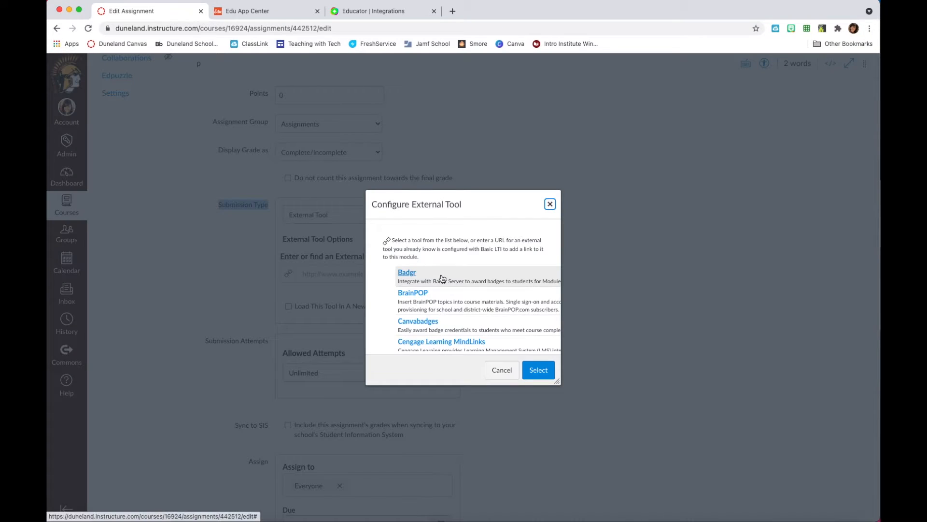
{"action": "scroll", "coordinate": [494, 319], "scroll_direction": "down", "scroll_amount": 10}
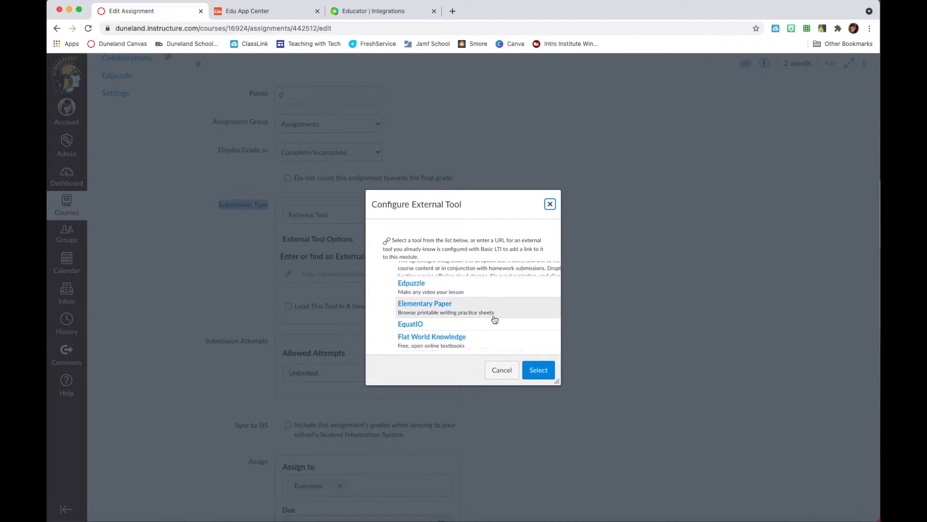
{"action": "scroll", "coordinate": [494, 319], "scroll_direction": "down", "scroll_amount": 1}
{"action": "left_click", "coordinate": [407, 303]}
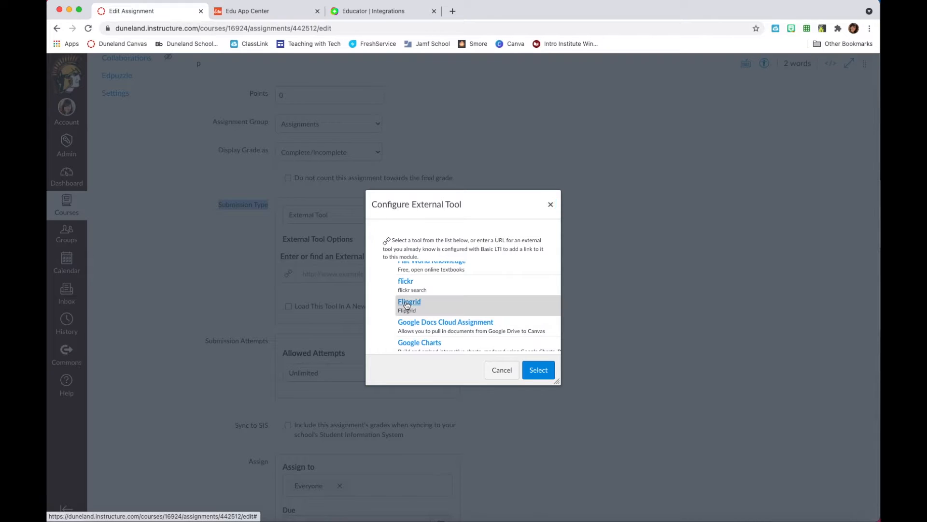
{"action": "left_click", "coordinate": [538, 369]}
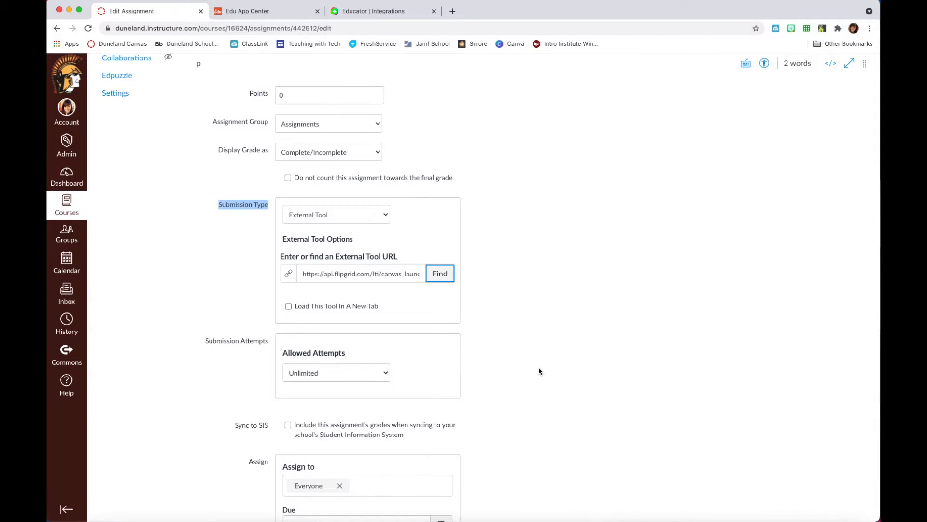
{"action": "scroll", "coordinate": [513, 428], "scroll_direction": "down", "scroll_amount": 5}
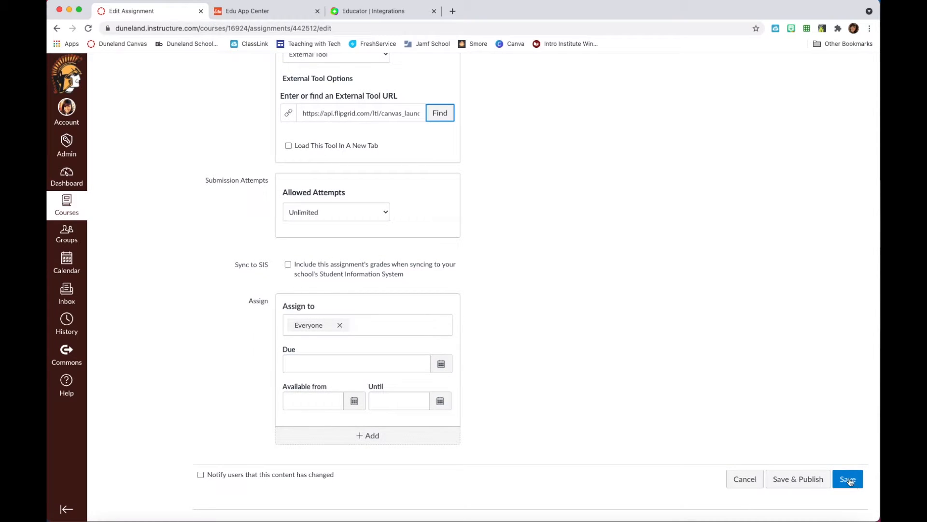
{"action": "left_click", "coordinate": [849, 479]}
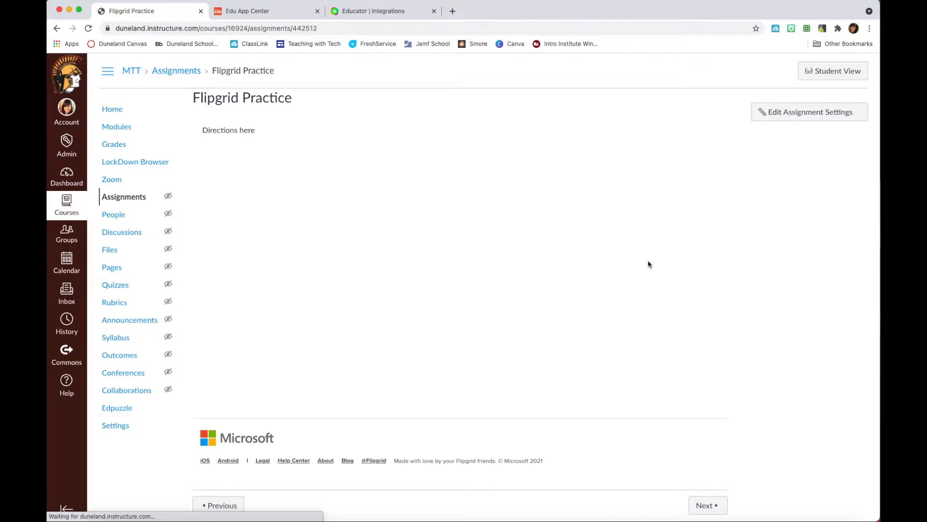
- Examine the Flipgrid topic embedded in the saved Flipgrid Practice assignment, including its prompt, editing options and response area
{"action": "scroll", "coordinate": [519, 367], "scroll_direction": "down", "scroll_amount": 1}
{"action": "scroll", "coordinate": [520, 367], "scroll_direction": "up", "scroll_amount": 1}
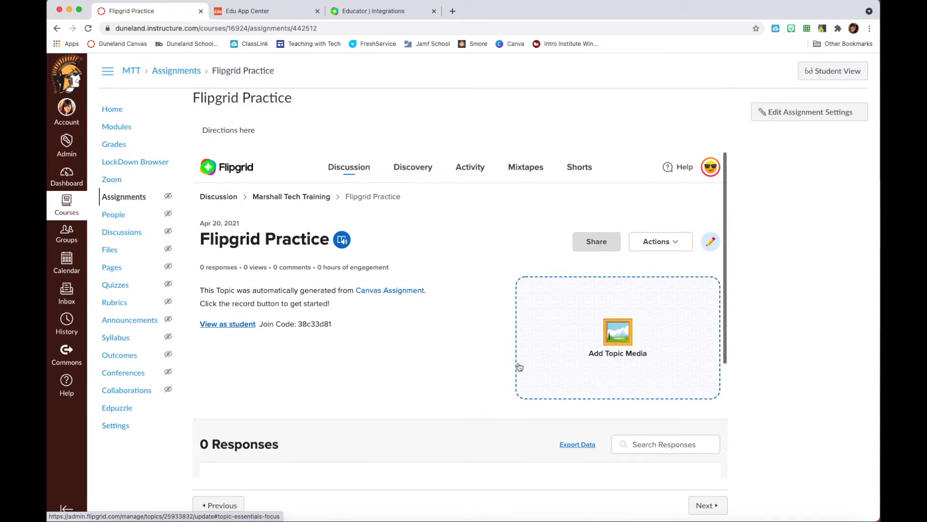
{"action": "scroll", "coordinate": [480, 351], "scroll_direction": "down", "scroll_amount": 5}
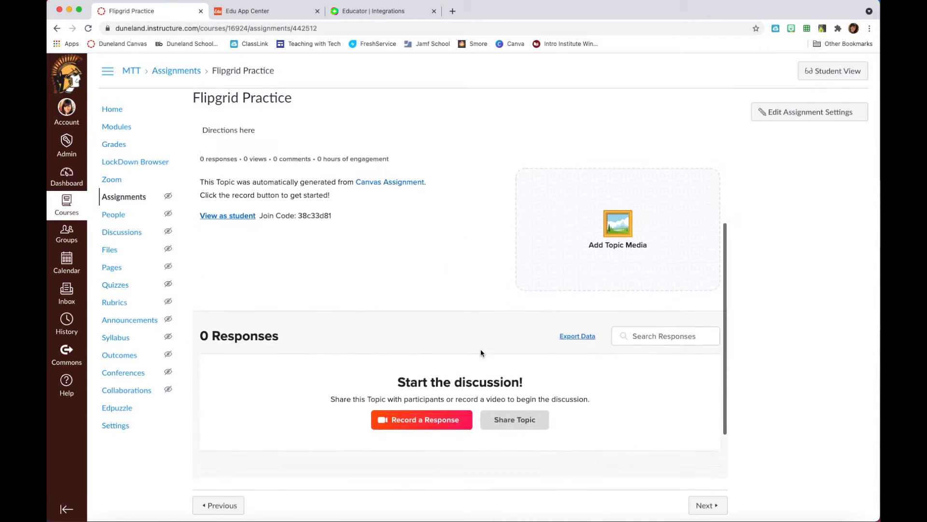
{"action": "scroll", "coordinate": [481, 352], "scroll_direction": "up", "scroll_amount": 5}
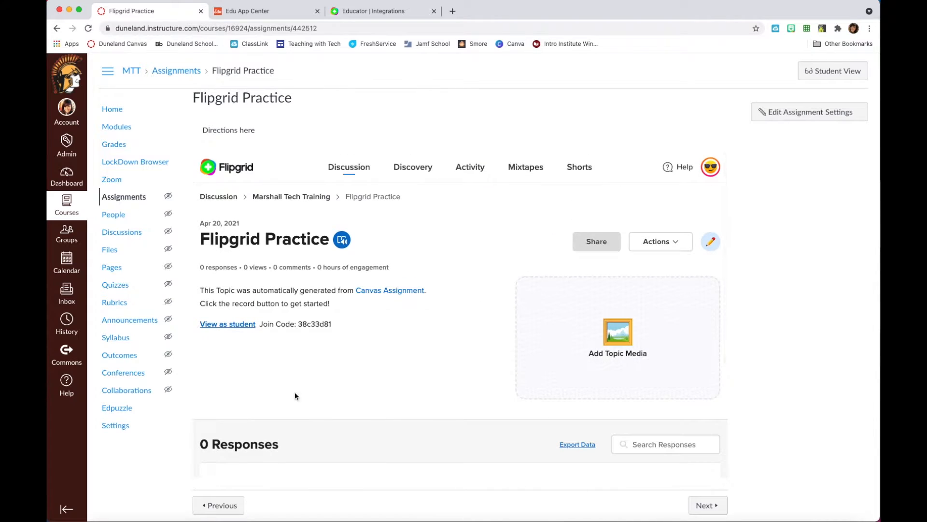
{"action": "scroll", "coordinate": [493, 356], "scroll_direction": "down", "scroll_amount": 1}
{"action": "scroll", "coordinate": [493, 356], "scroll_direction": "up", "scroll_amount": 1}
{"action": "scroll", "coordinate": [368, 339], "scroll_direction": "down", "scroll_amount": 1}
{"action": "scroll", "coordinate": [368, 339], "scroll_direction": "up", "scroll_amount": 1}
{"action": "scroll", "coordinate": [556, 356], "scroll_direction": "down", "scroll_amount": 1}
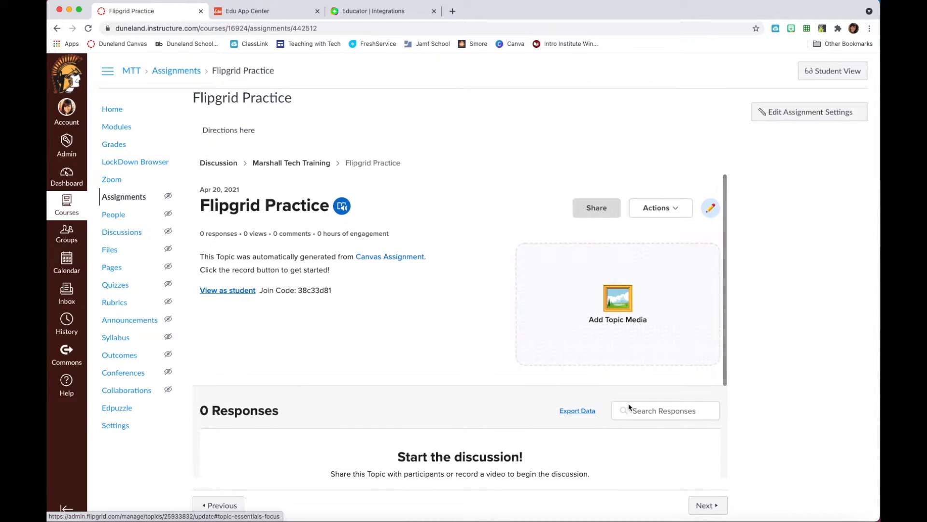
{"action": "scroll", "coordinate": [560, 401], "scroll_direction": "down", "scroll_amount": 1}
{"action": "scroll", "coordinate": [660, 290], "scroll_direction": "up", "scroll_amount": 2}
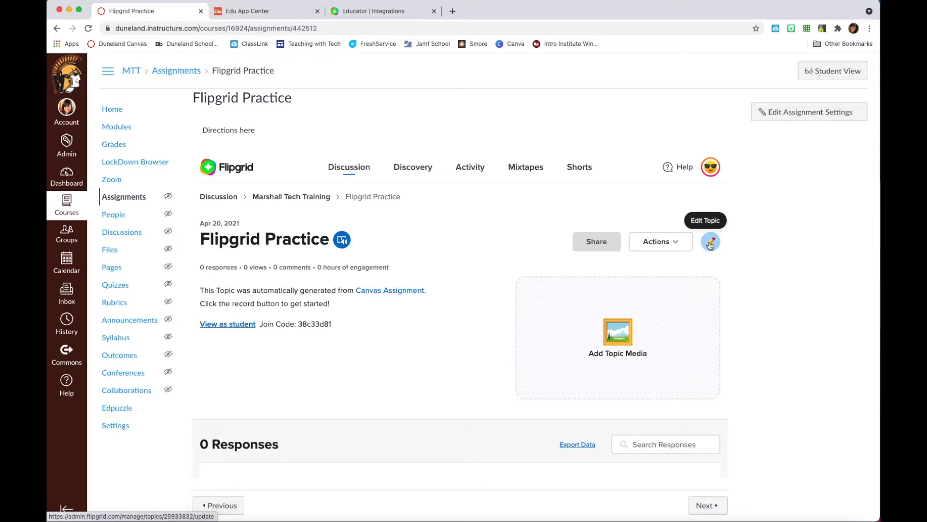
{"action": "scroll", "coordinate": [413, 382], "scroll_direction": "down", "scroll_amount": 3}
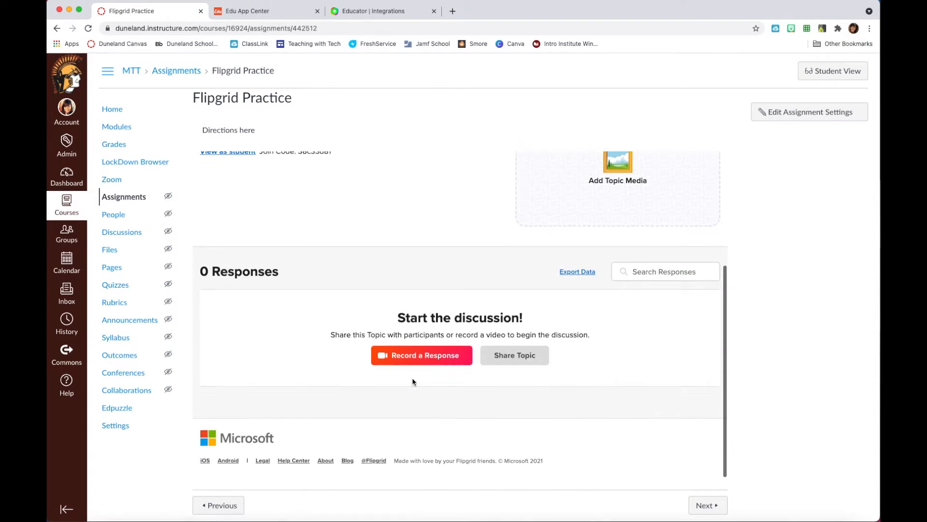
{"action": "scroll", "coordinate": [413, 381], "scroll_direction": "up", "scroll_amount": 3}
- Open the embedded Flipgrid Practice topic for editing, review its settings from Details to Feedback, and update the topic
{"action": "left_click", "coordinate": [711, 243]}
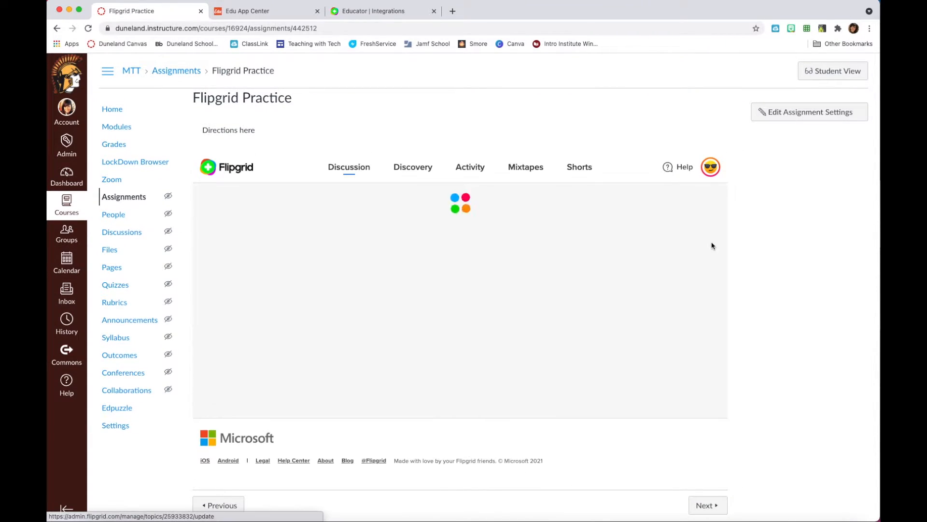
{"action": "scroll", "coordinate": [459, 338], "scroll_direction": "down", "scroll_amount": 2}
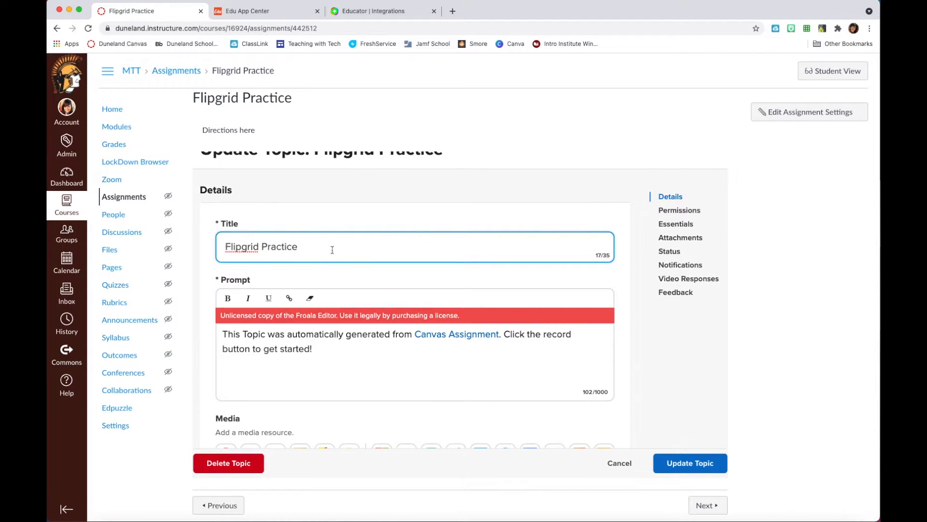
{"action": "scroll", "coordinate": [333, 249], "scroll_direction": "down", "scroll_amount": 2}
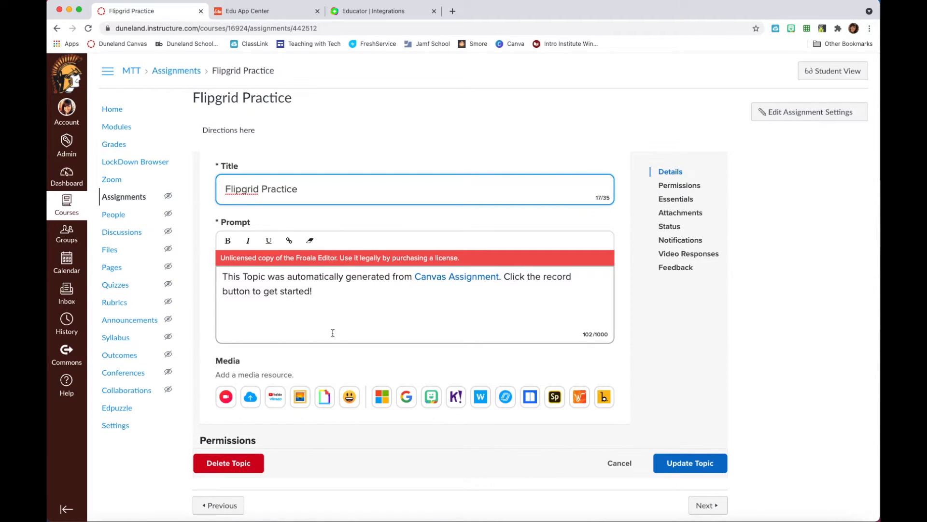
{"action": "scroll", "coordinate": [341, 326], "scroll_direction": "down", "scroll_amount": 3}
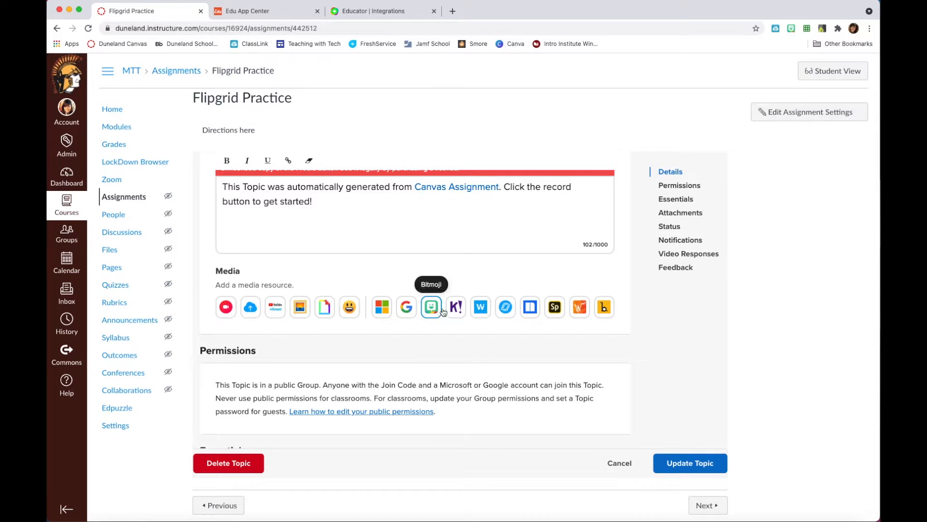
{"action": "scroll", "coordinate": [442, 300], "scroll_direction": "down", "scroll_amount": 8}
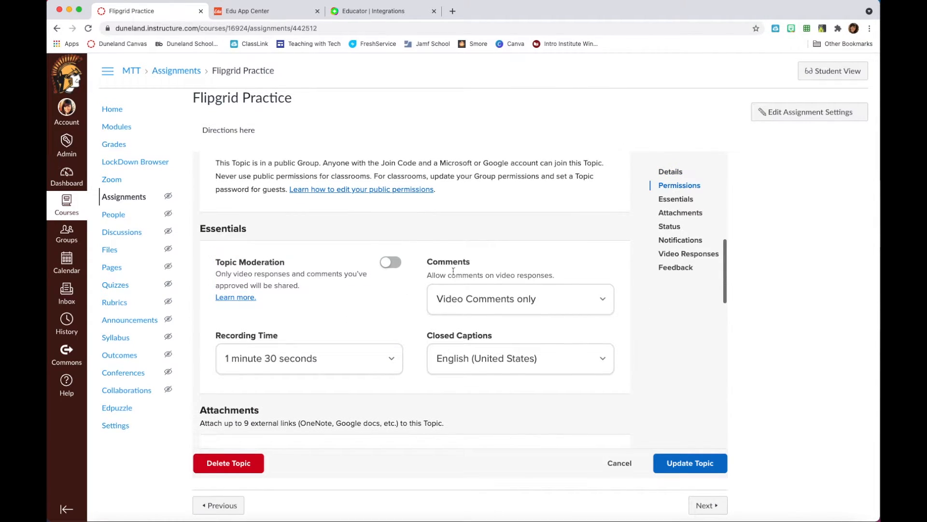
{"action": "scroll", "coordinate": [474, 320], "scroll_direction": "down", "scroll_amount": 2}
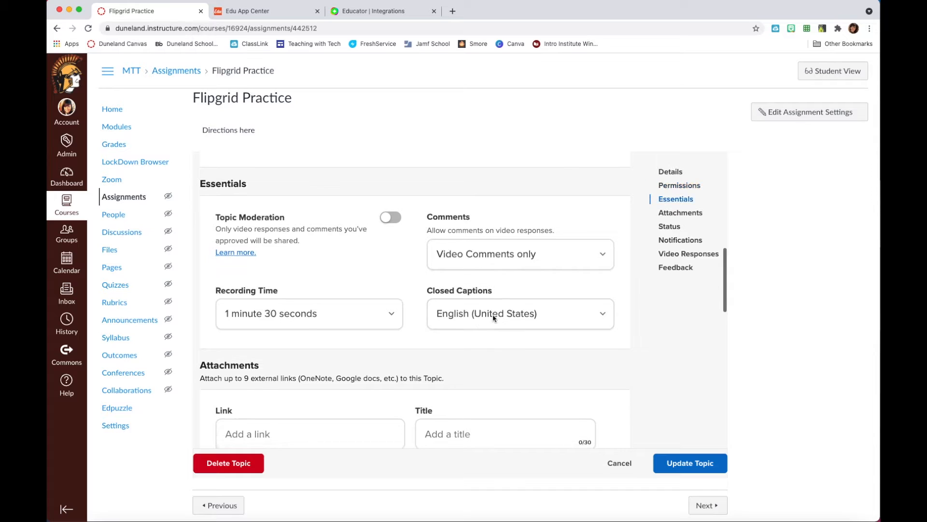
{"action": "scroll", "coordinate": [447, 348], "scroll_direction": "down", "scroll_amount": 5}
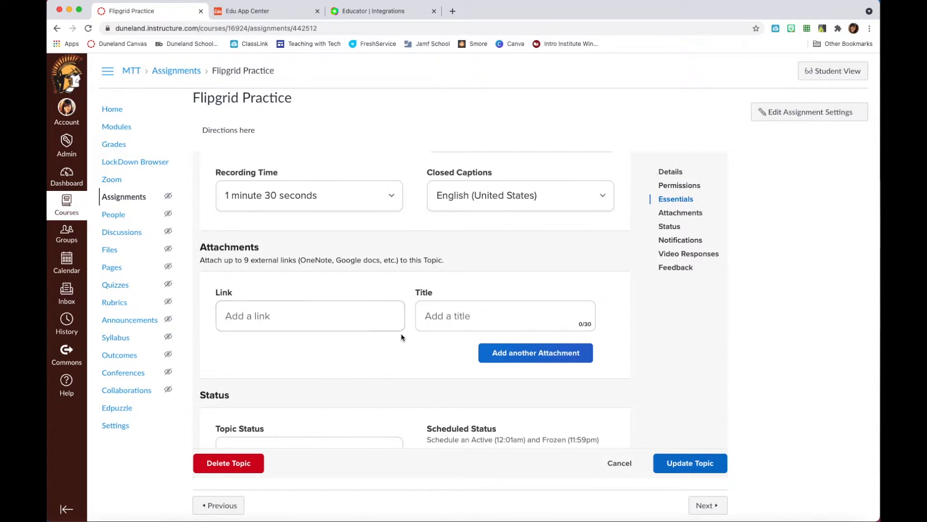
{"action": "scroll", "coordinate": [401, 338], "scroll_direction": "down", "scroll_amount": 9}
{"action": "scroll", "coordinate": [401, 337], "scroll_direction": "down", "scroll_amount": 12}
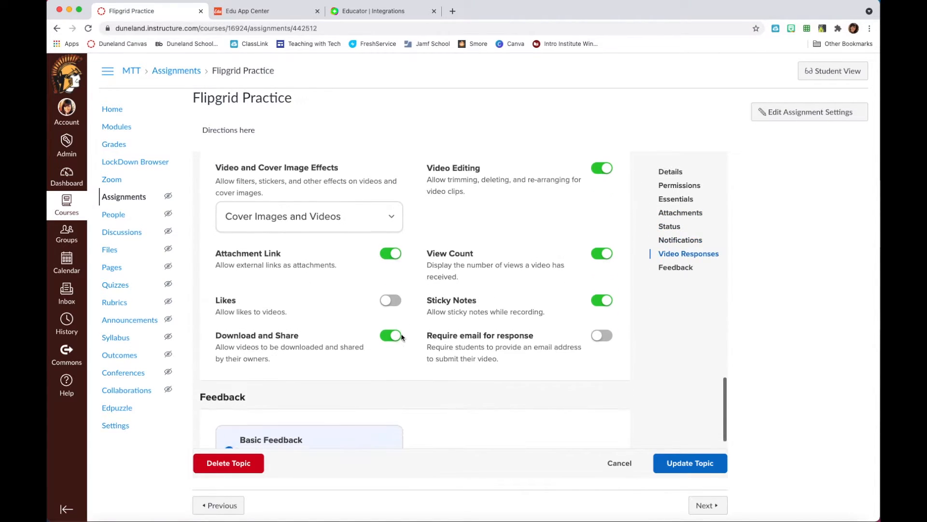
{"action": "scroll", "coordinate": [400, 337], "scroll_direction": "down", "scroll_amount": 8}
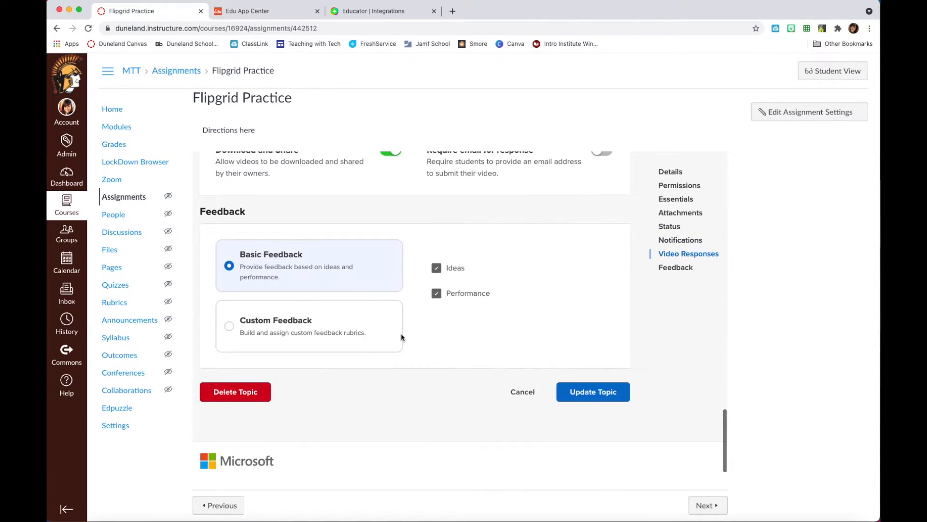
{"action": "left_click", "coordinate": [585, 393]}
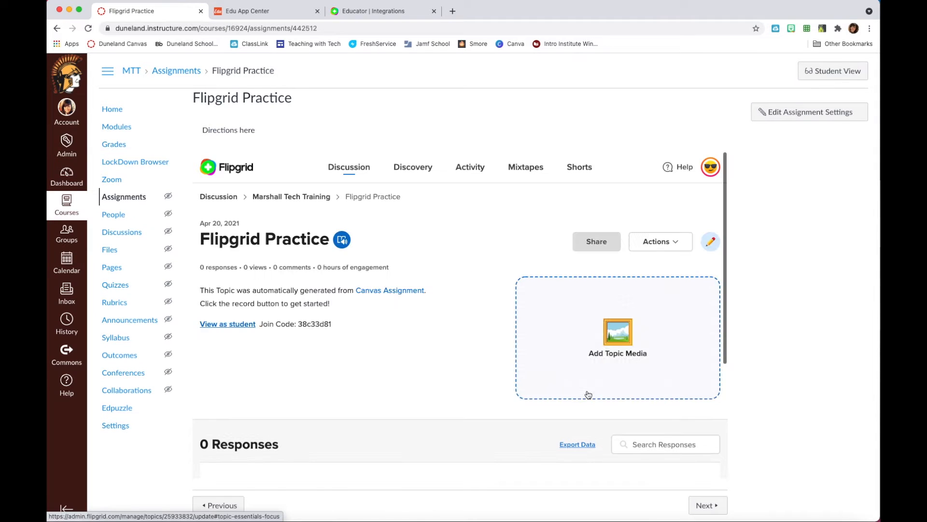
{"action": "scroll", "coordinate": [513, 347], "scroll_direction": "down", "scroll_amount": 3}
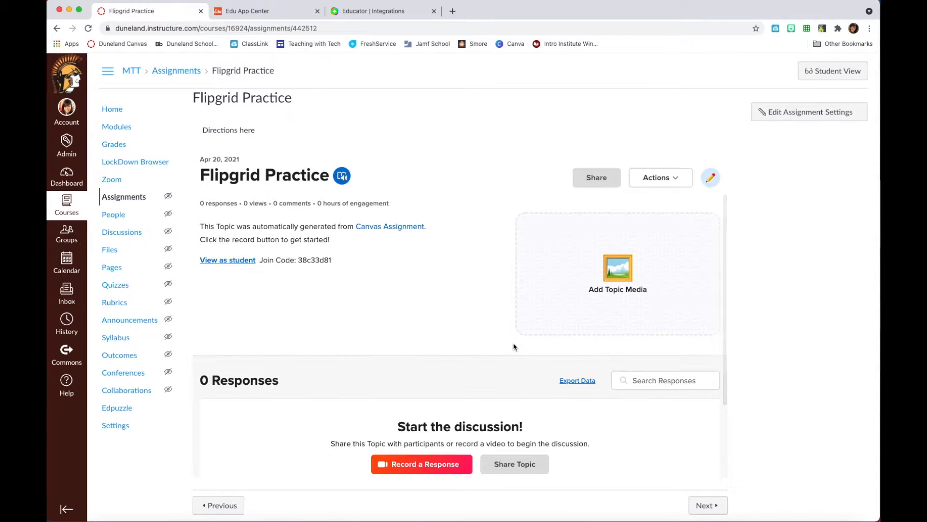
{"action": "scroll", "coordinate": [513, 347], "scroll_direction": "up", "scroll_amount": 2}
{"action": "scroll", "coordinate": [514, 346], "scroll_direction": "down", "scroll_amount": 3}
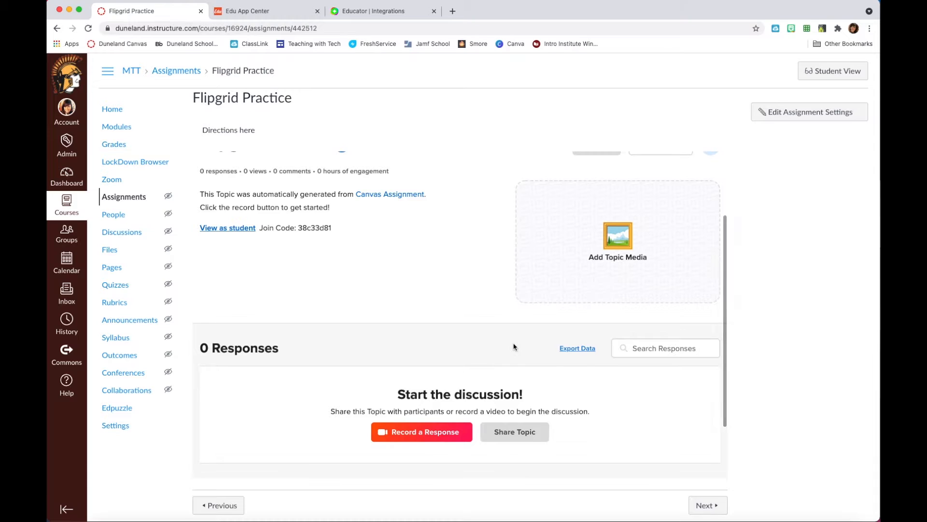
{"action": "scroll", "coordinate": [514, 346], "scroll_direction": "down", "scroll_amount": 2}
{"action": "scroll", "coordinate": [514, 346], "scroll_direction": "up", "scroll_amount": 6}
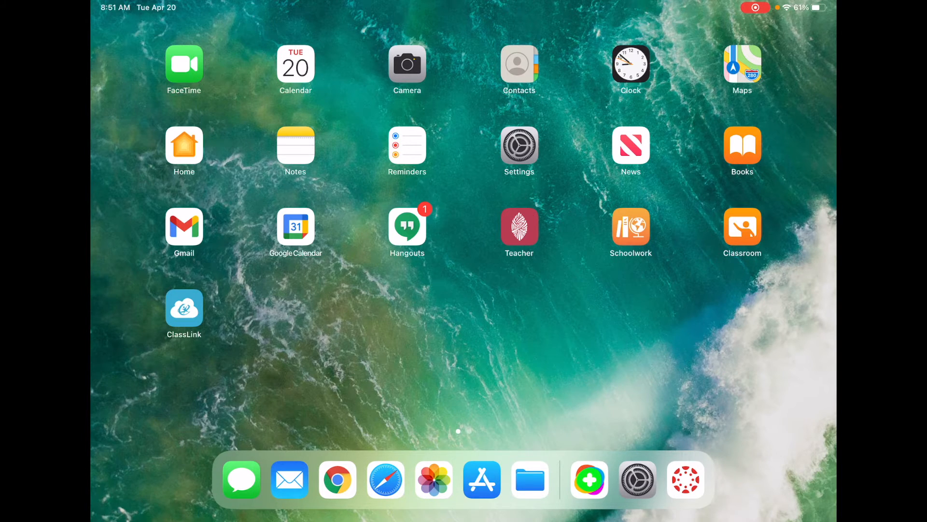
- Look at the Flipgrid app's start screen on the iPad and return to the home screen
{"action": "left_click", "coordinate": [590, 479]}
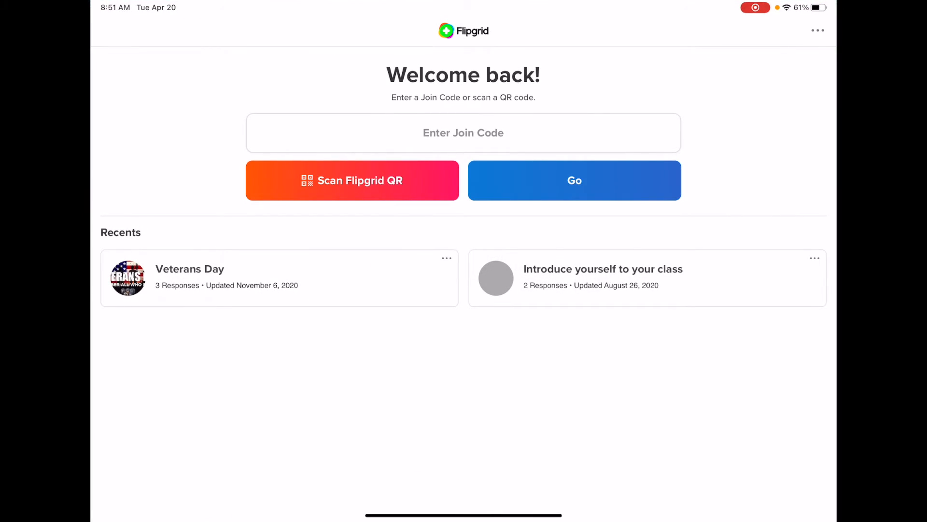
{"action": "left_click_drag", "start_coordinate": [463, 515], "coordinate": [464, 338]}
- Switch to the Canvas Student app and open the Flipgrid Practice assignment from the MTT course's Week of 2/8 to 2/12 module
{"action": "left_click", "coordinate": [683, 485]}
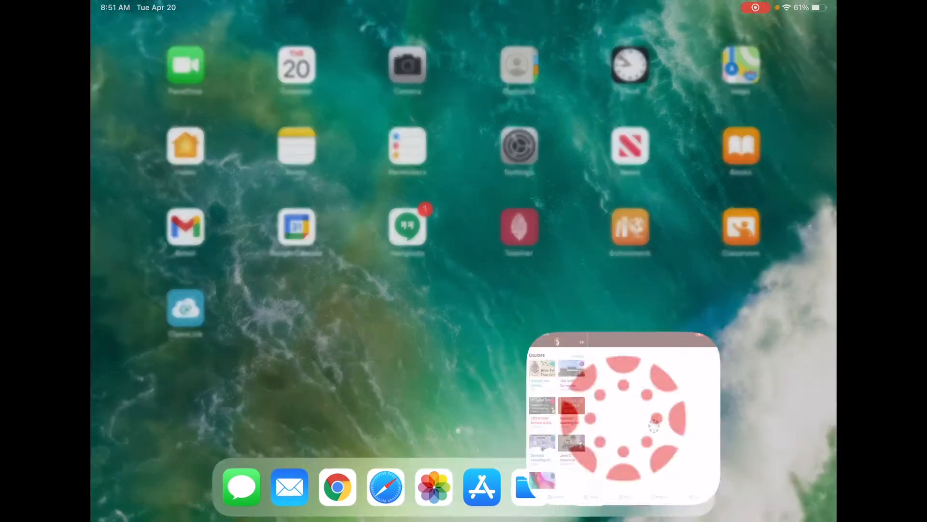
{"action": "left_click", "coordinate": [154, 112]}
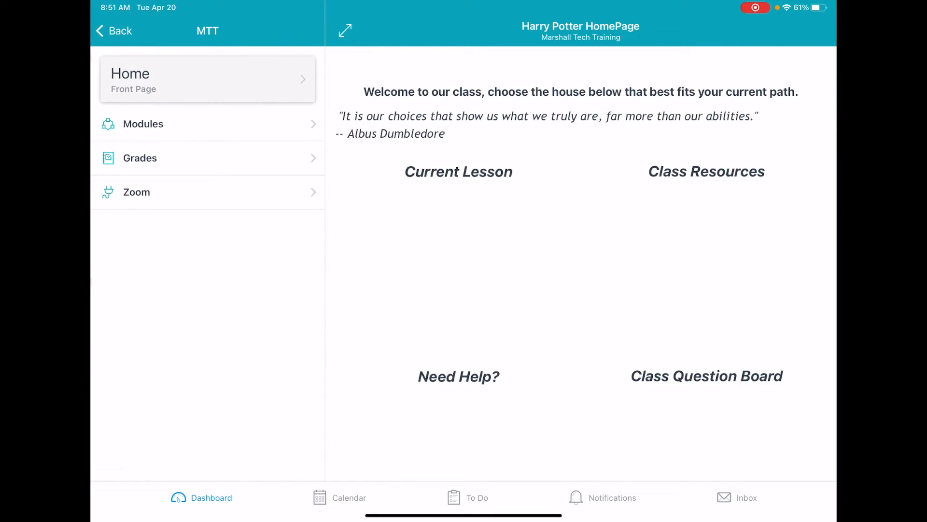
{"action": "left_click", "coordinate": [143, 123]}
{"action": "scroll", "coordinate": [208, 266], "scroll_direction": "down", "scroll_amount": 10}
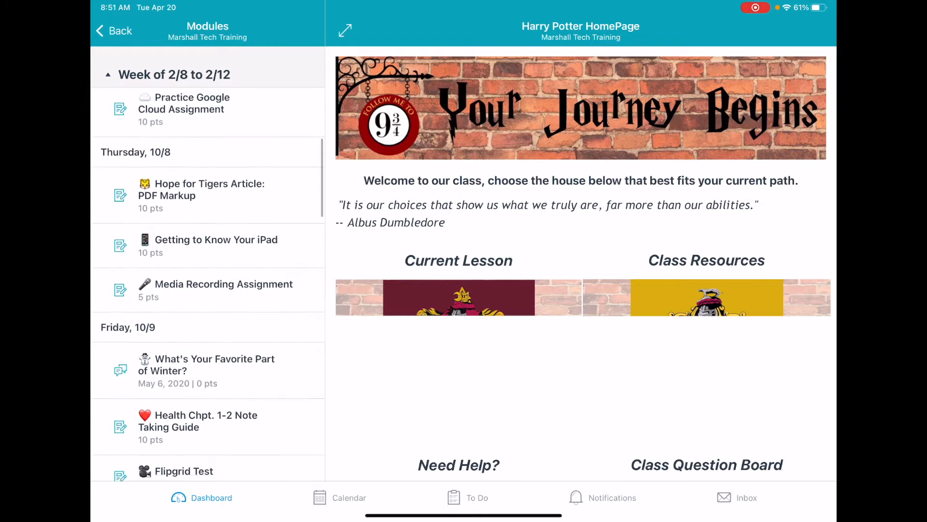
{"action": "scroll", "coordinate": [207, 290], "scroll_direction": "down", "scroll_amount": 4}
{"action": "left_click", "coordinate": [165, 399]}
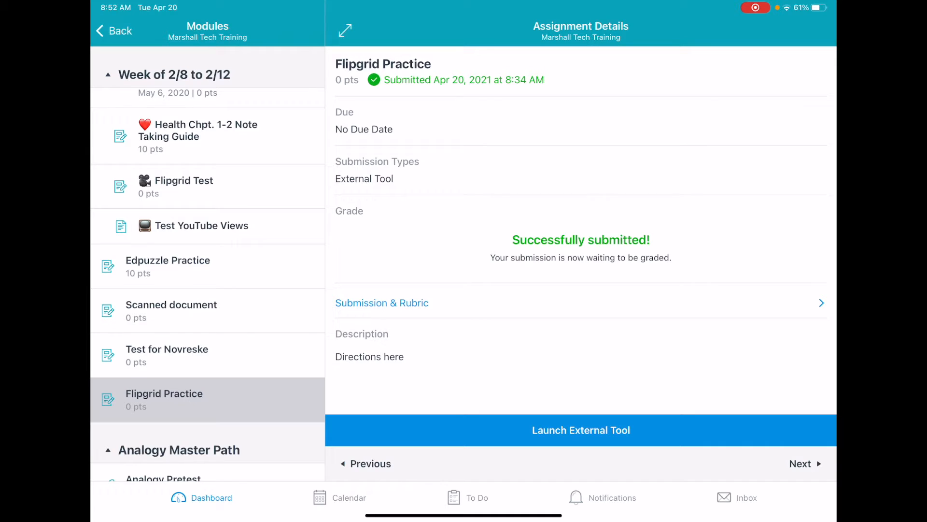
- Launch the assignment's external tool and open its topic in the Flipgrid app to start a new video response
{"action": "left_click", "coordinate": [581, 430]}
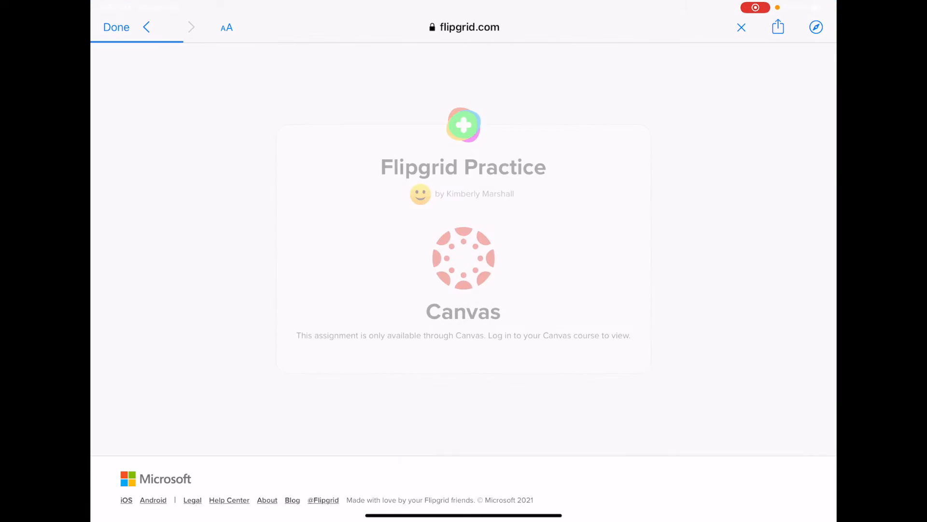
{"action": "scroll", "coordinate": [463, 270], "scroll_direction": "down", "scroll_amount": 3}
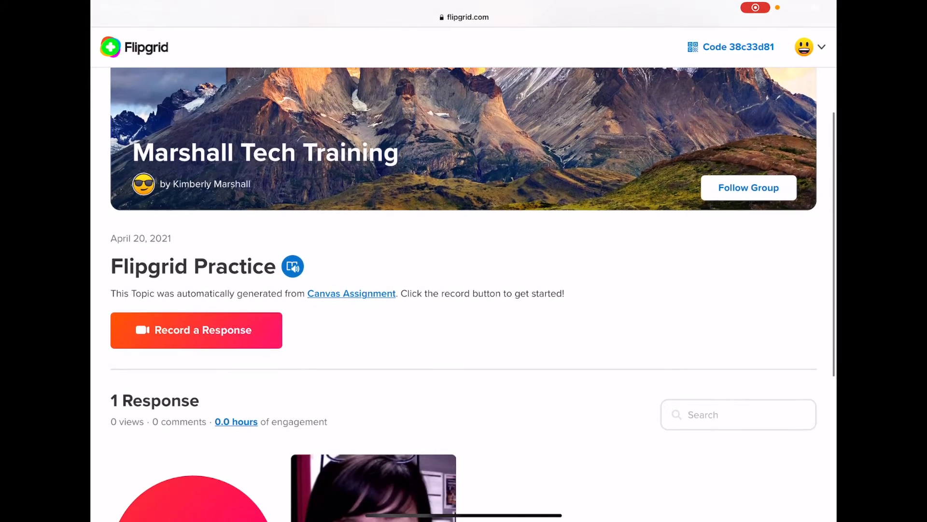
{"action": "left_click", "coordinate": [196, 331]}
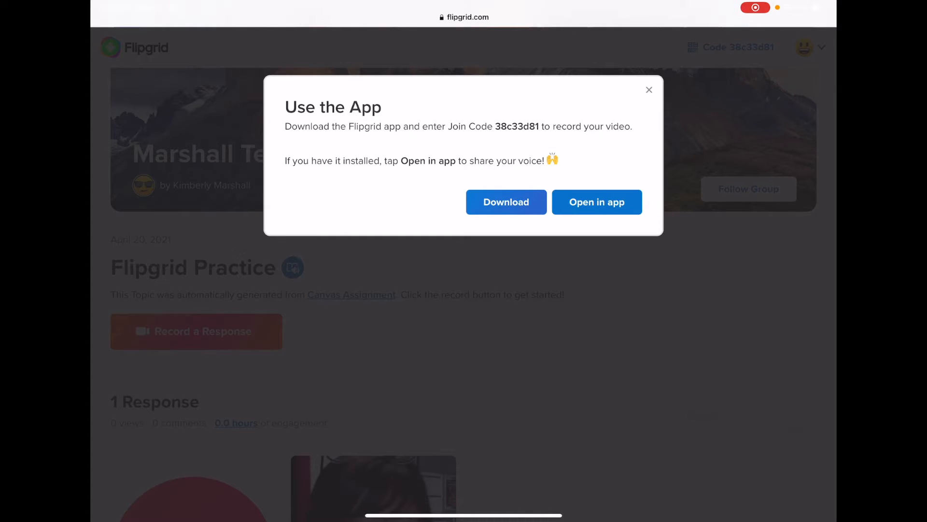
{"action": "left_click", "coordinate": [597, 202]}
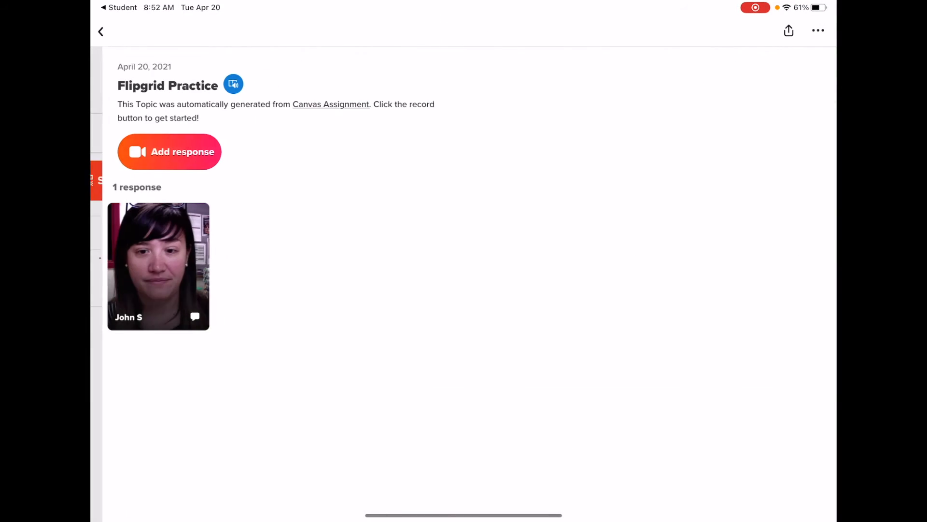
{"action": "left_click", "coordinate": [157, 152]}
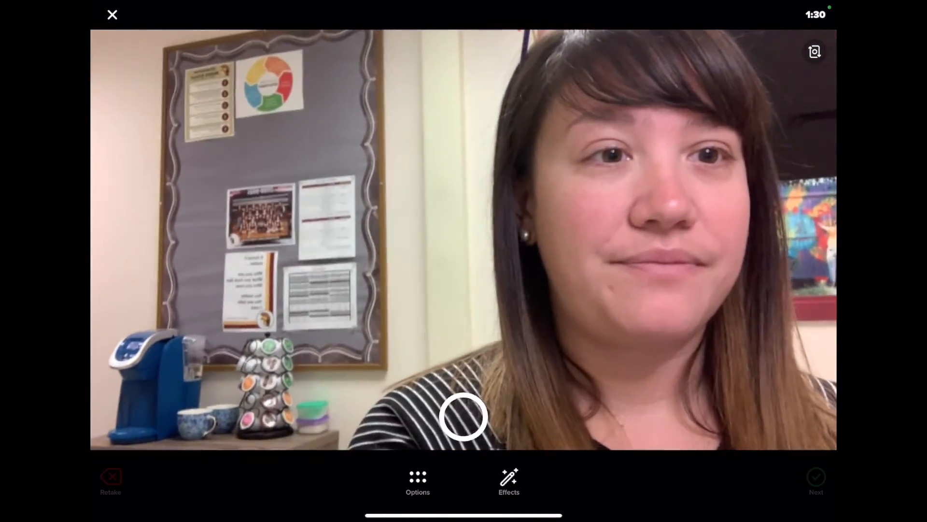
- Record a video response of about 2 seconds on the iPad, leave the clip unedited, and submit it to the topic
{"action": "left_click", "coordinate": [463, 417]}
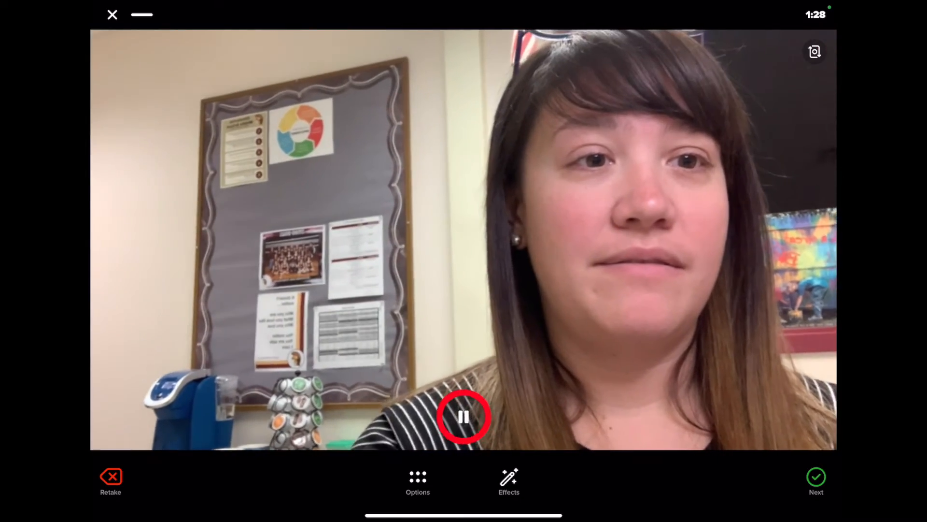
{"action": "left_click", "coordinate": [464, 416]}
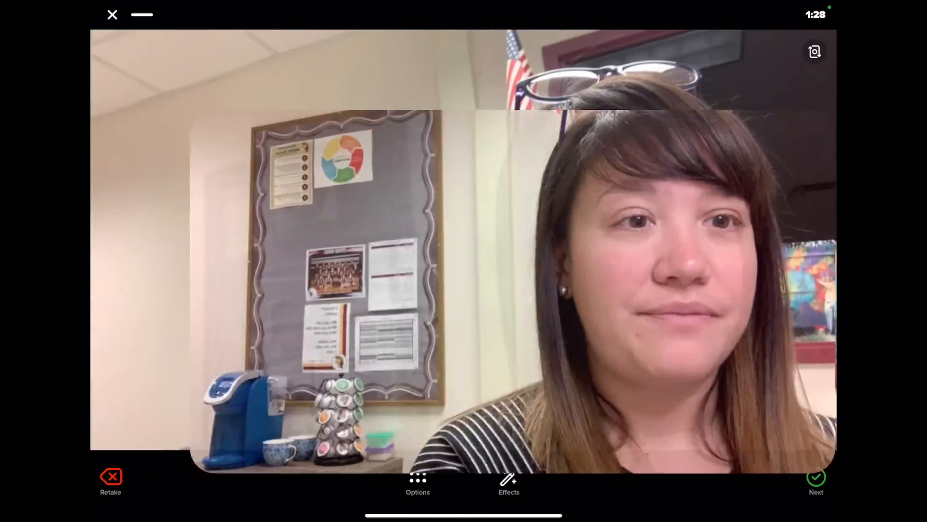
{"action": "left_click", "coordinate": [816, 476]}
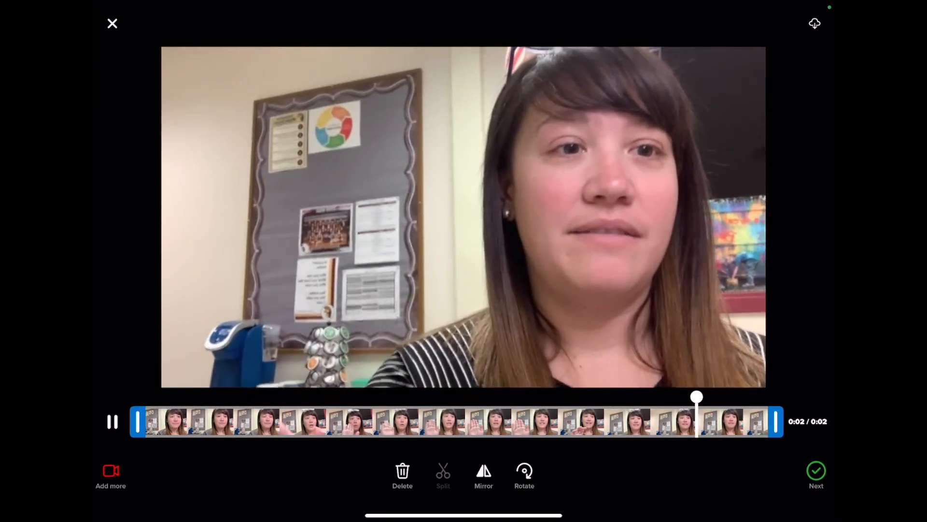
{"action": "left_click", "coordinate": [816, 474]}
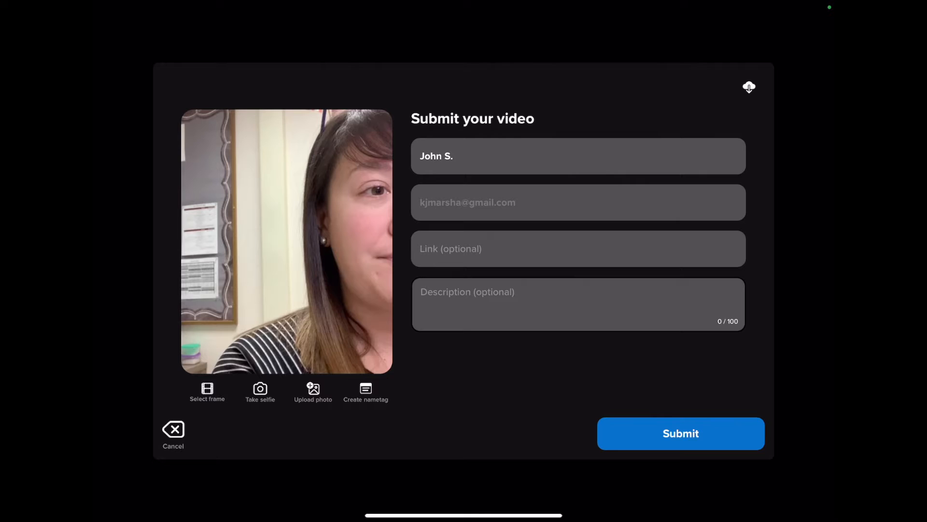
{"action": "left_click", "coordinate": [681, 433]}
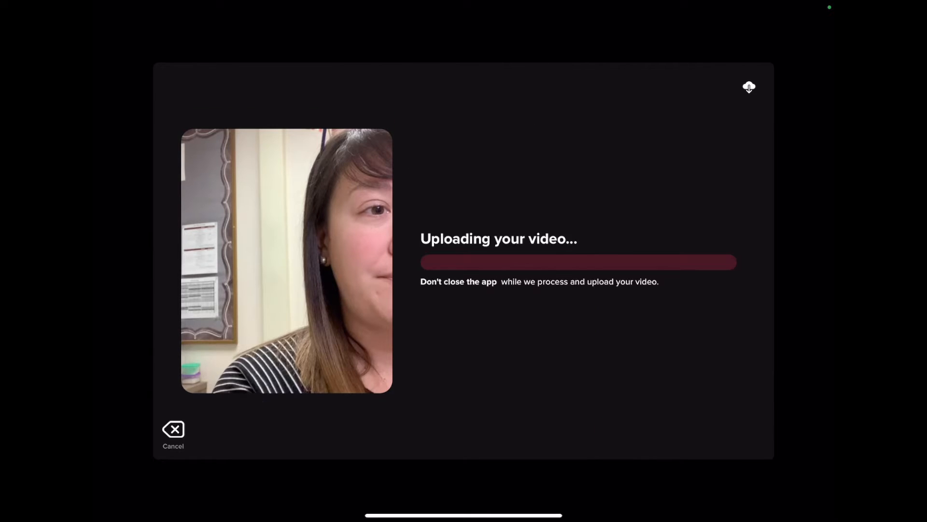
{"action": "left_click", "coordinate": [681, 433]}
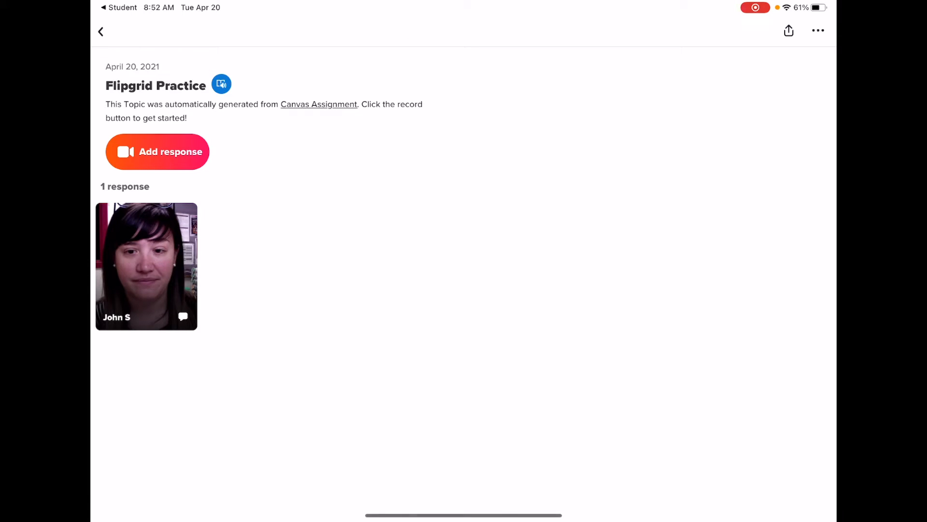
- Leave the Flipgrid topic, switch back to the Canvas Student app, and dismiss the Use the App prompt
{"action": "left_click", "coordinate": [101, 32]}
{"action": "left_click_drag", "start_coordinate": [464, 514], "coordinate": [488, 338]}
{"action": "left_click", "coordinate": [696, 339]}
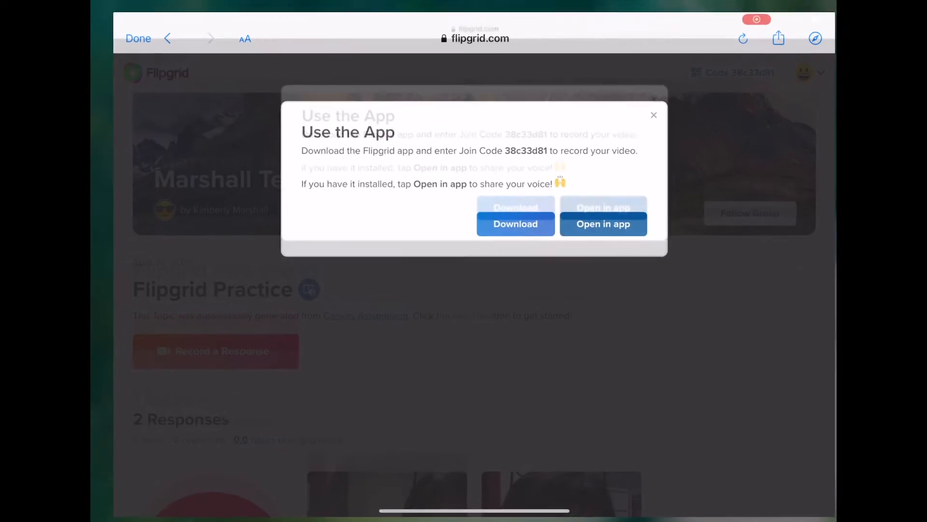
{"action": "left_click", "coordinate": [649, 106]}
- Look through the responses on the Flipgrid Practice topic page and close the page
{"action": "scroll", "coordinate": [464, 289], "scroll_direction": "down", "scroll_amount": 7}
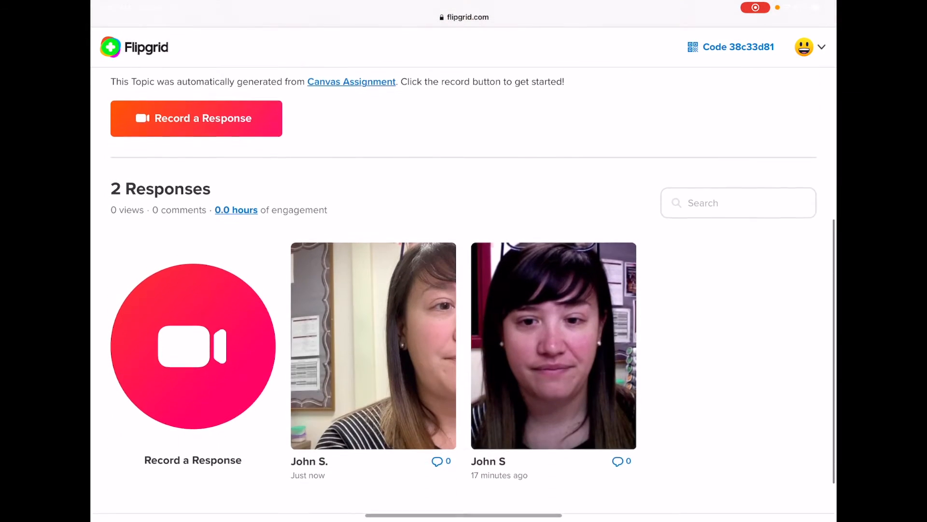
{"action": "scroll", "coordinate": [464, 290], "scroll_direction": "up", "scroll_amount": 3}
{"action": "scroll", "coordinate": [463, 290], "scroll_direction": "up", "scroll_amount": 6}
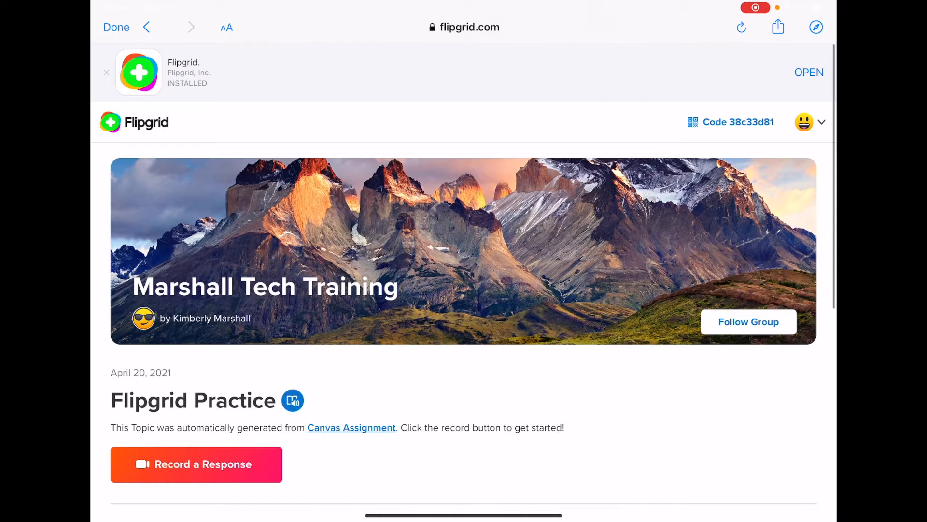
{"action": "left_click", "coordinate": [116, 28]}
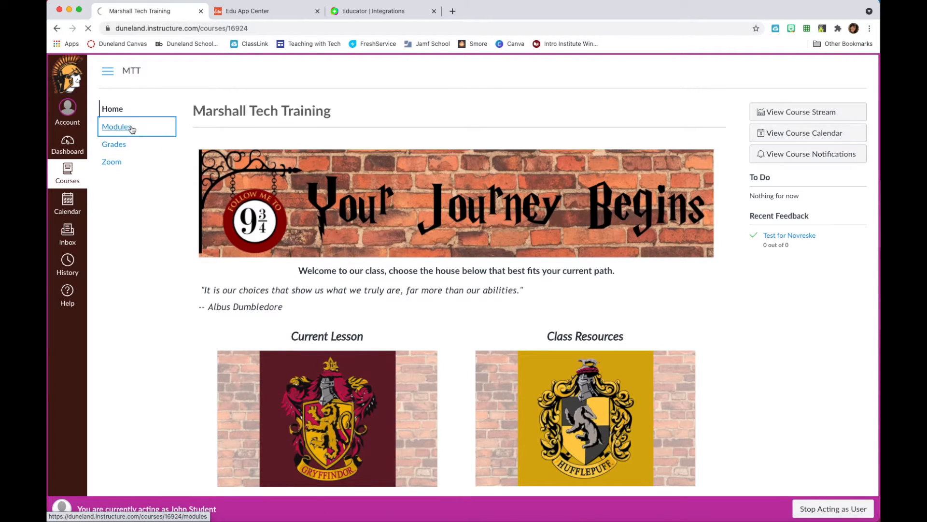
- On the computer, open the Flipgrid Practice assignment from the MTT course modules while acting as the student
{"action": "scroll", "coordinate": [399, 325], "scroll_direction": "down", "scroll_amount": 10}
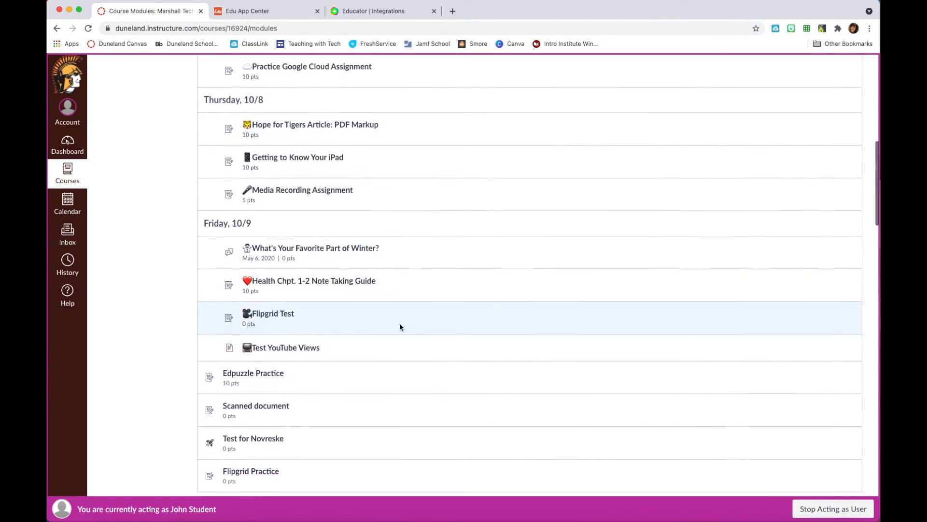
{"action": "scroll", "coordinate": [399, 325], "scroll_direction": "down", "scroll_amount": 3}
{"action": "left_click", "coordinate": [268, 363]}
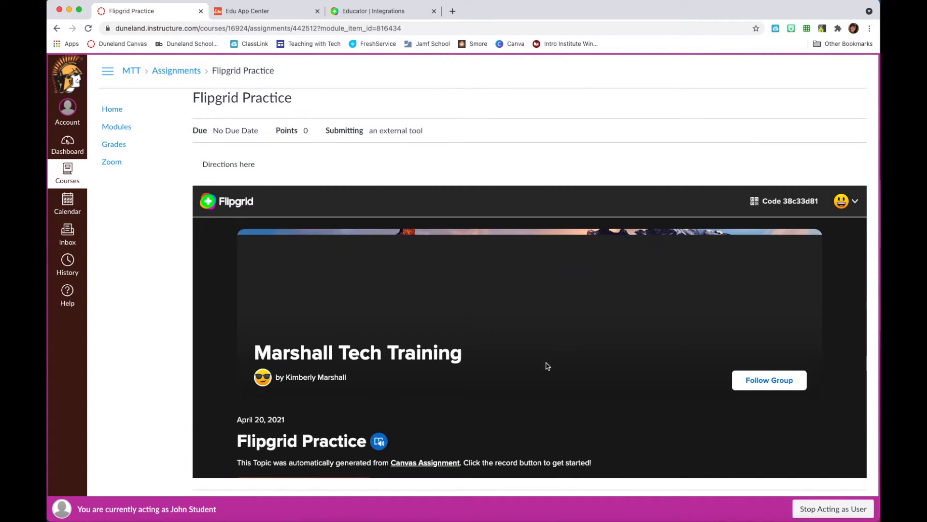
- Examine the embedded Flipgrid topic in the student's assignment view, including its description, recording option, and responses area
{"action": "scroll", "coordinate": [566, 104], "scroll_direction": "down", "scroll_amount": 1}
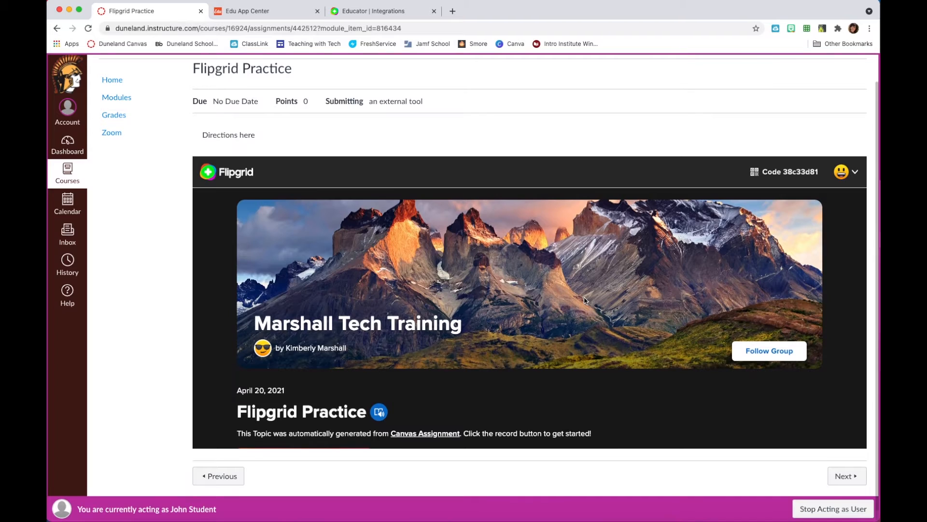
{"action": "scroll", "coordinate": [585, 300], "scroll_direction": "down", "scroll_amount": 2}
{"action": "scroll", "coordinate": [585, 300], "scroll_direction": "down", "scroll_amount": 1}
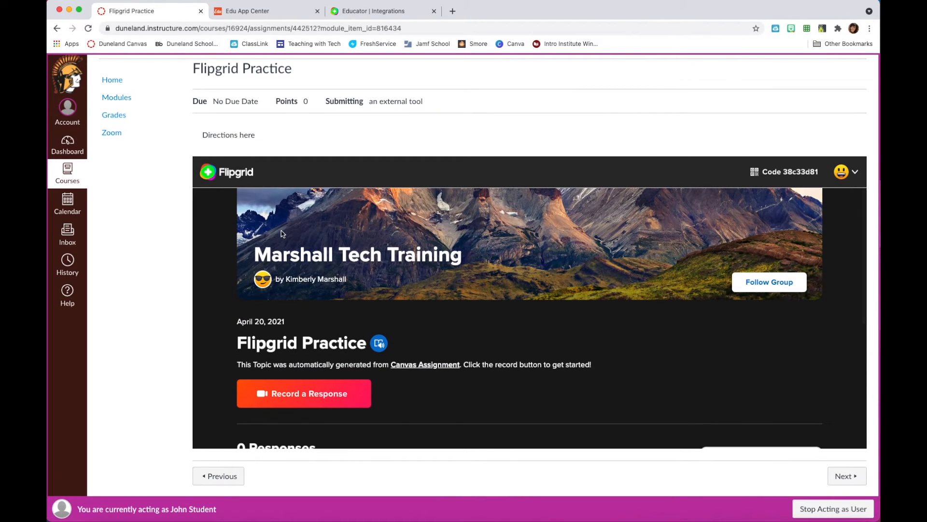
{"action": "scroll", "coordinate": [494, 363], "scroll_direction": "down", "scroll_amount": 3}
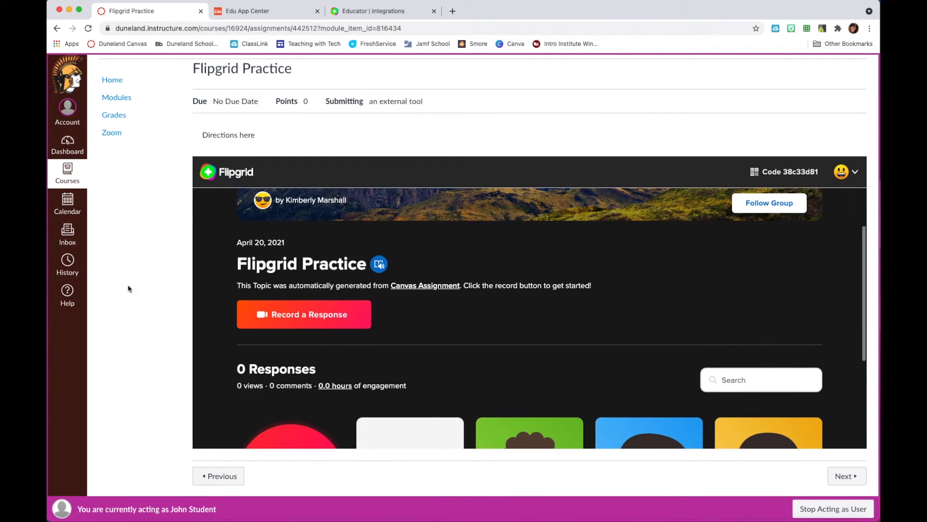
{"action": "scroll", "coordinate": [278, 327], "scroll_direction": "down", "scroll_amount": 3}
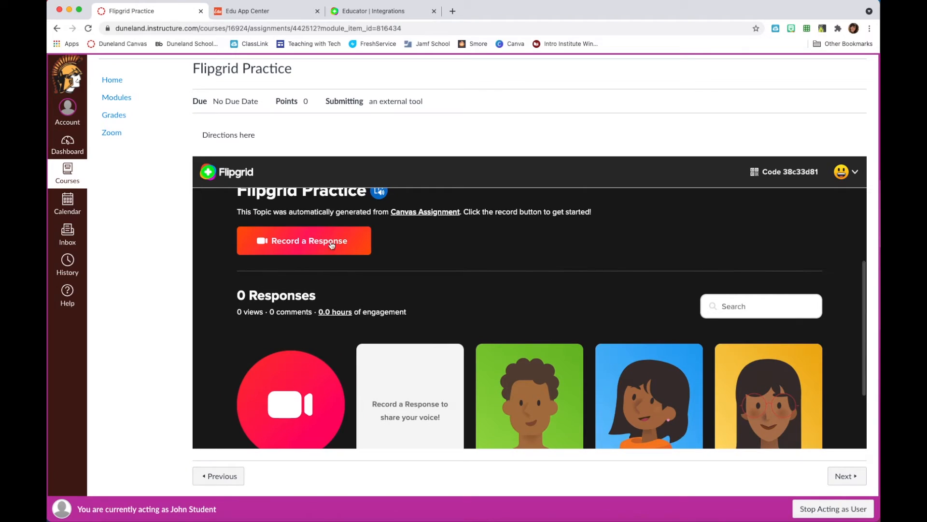
{"action": "scroll", "coordinate": [340, 276], "scroll_direction": "down", "scroll_amount": 1}
{"action": "scroll", "coordinate": [339, 276], "scroll_direction": "down", "scroll_amount": 2}
{"action": "scroll", "coordinate": [339, 276], "scroll_direction": "up", "scroll_amount": 8}
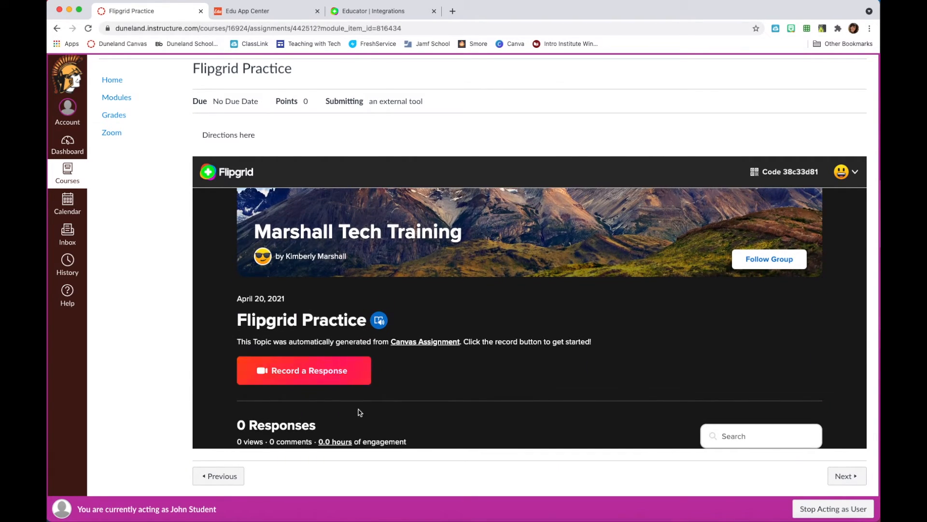
{"action": "scroll", "coordinate": [424, 381], "scroll_direction": "down", "scroll_amount": 1}
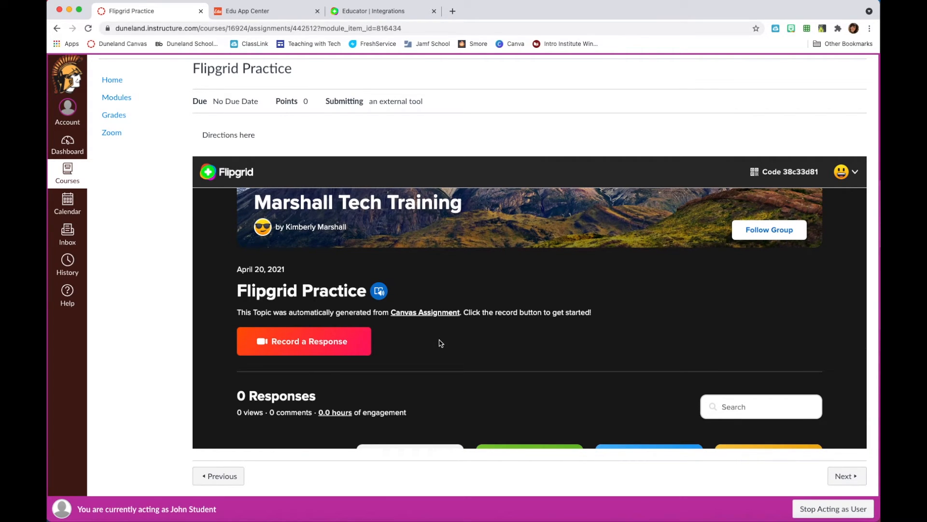
{"action": "scroll", "coordinate": [543, 356], "scroll_direction": "down", "scroll_amount": 1}
{"action": "scroll", "coordinate": [518, 229], "scroll_direction": "up", "scroll_amount": 3}
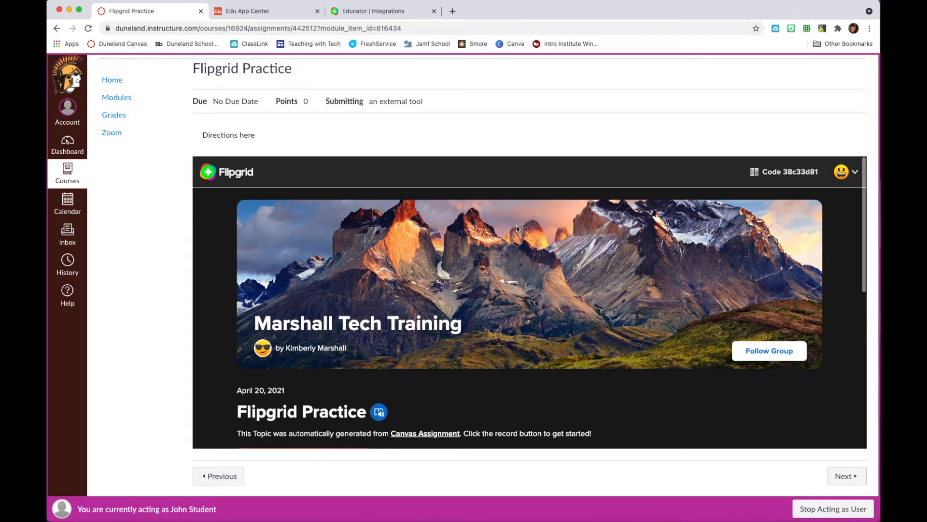
{"action": "scroll", "coordinate": [444, 342], "scroll_direction": "down", "scroll_amount": 4}
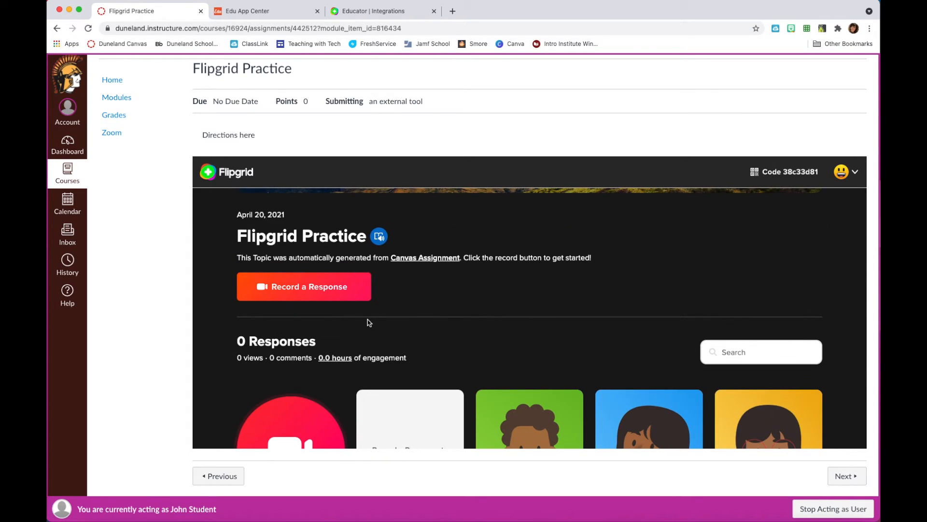
{"action": "scroll", "coordinate": [369, 322], "scroll_direction": "up", "scroll_amount": 1}
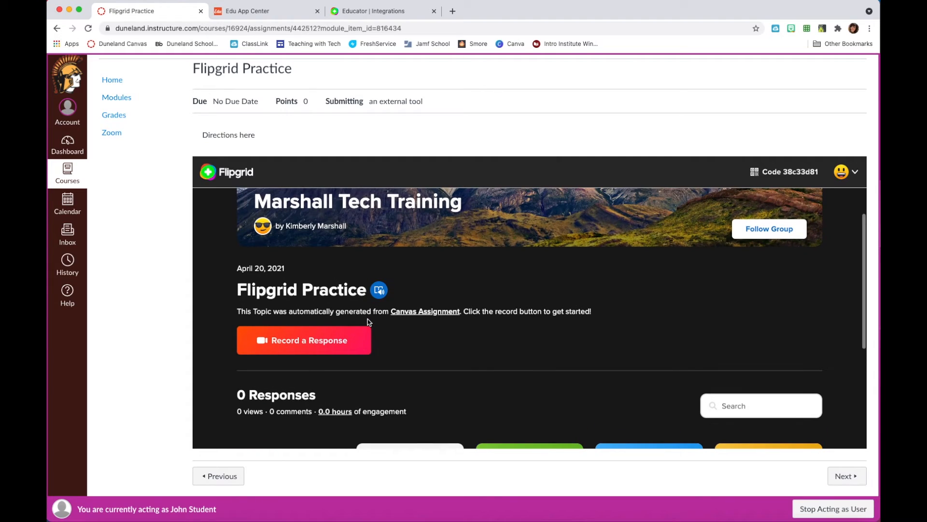
{"action": "scroll", "coordinate": [414, 337], "scroll_direction": "down", "scroll_amount": 1}
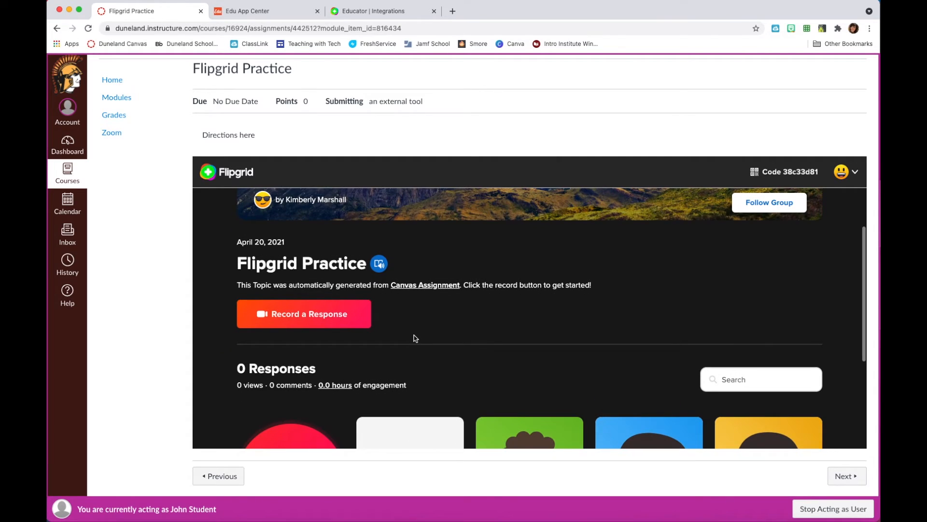
- Record a video response of about 5 seconds in the embedded topic, submit it without edits, and finish the submission
{"action": "left_click", "coordinate": [306, 316]}
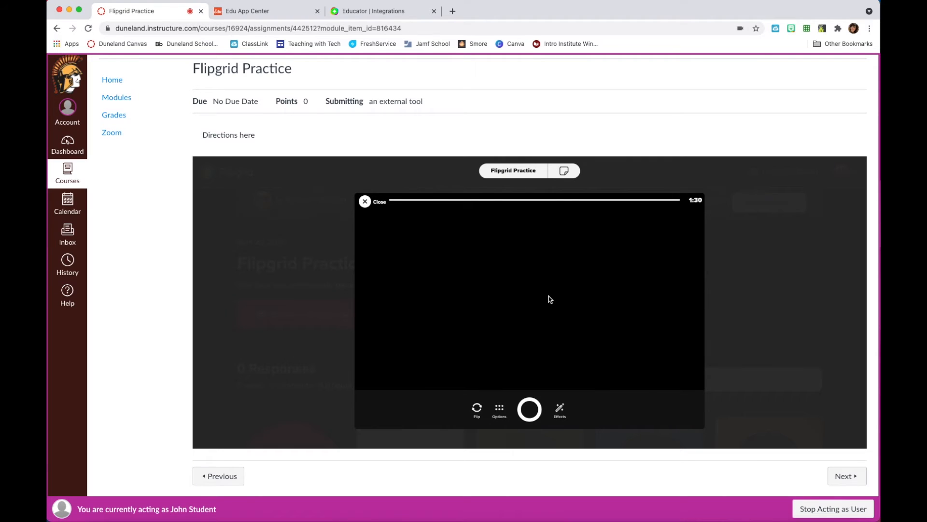
{"action": "left_click", "coordinate": [538, 414]}
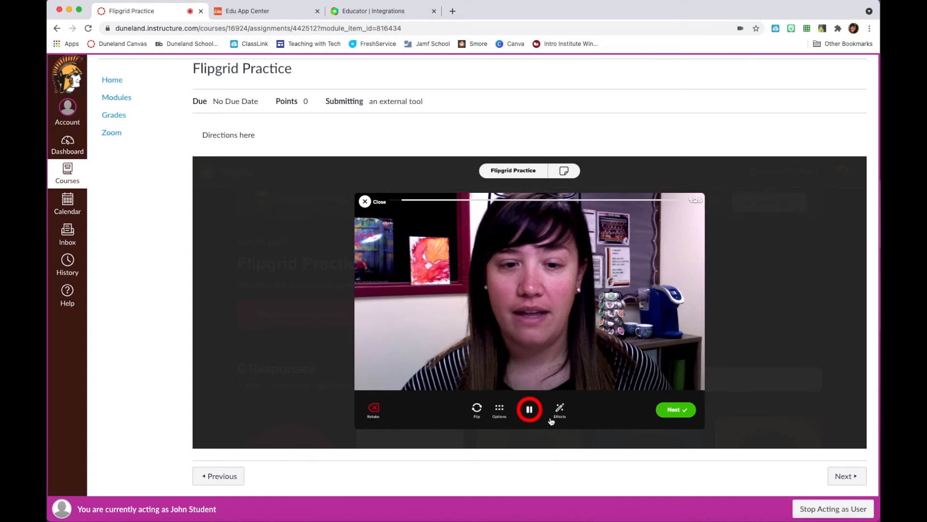
{"action": "left_click", "coordinate": [530, 410]}
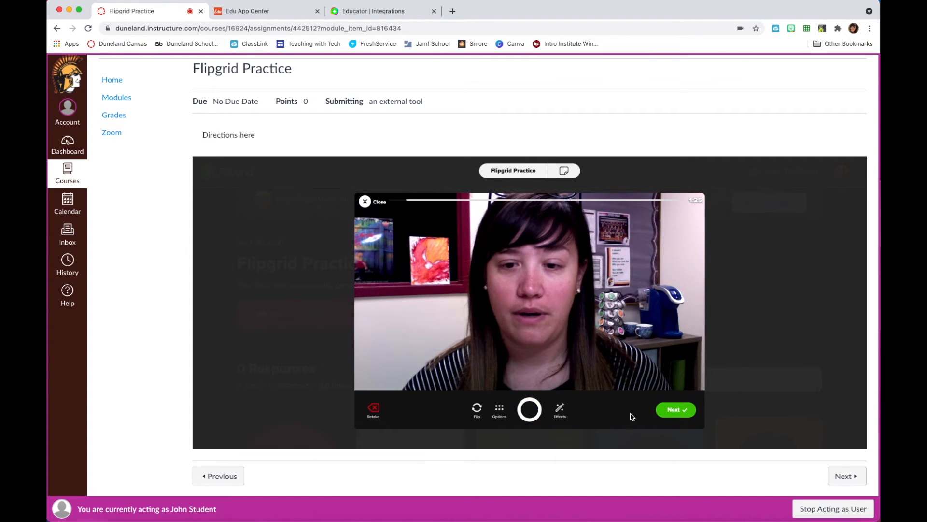
{"action": "left_click", "coordinate": [677, 410]}
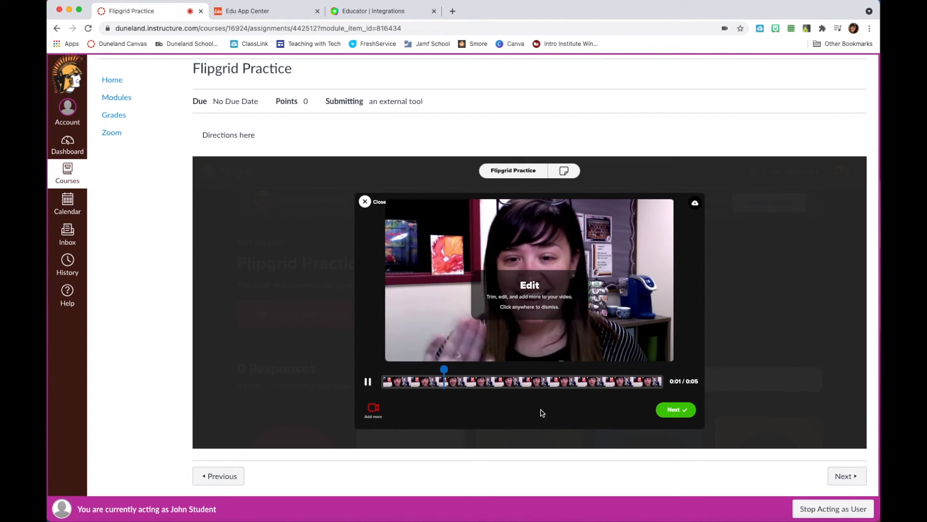
{"action": "left_click", "coordinate": [676, 410]}
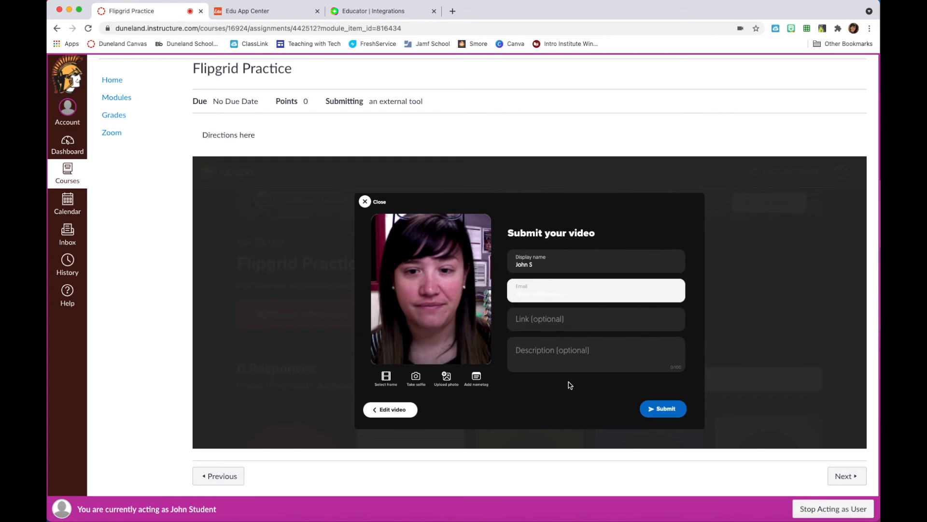
{"action": "left_click", "coordinate": [667, 411]}
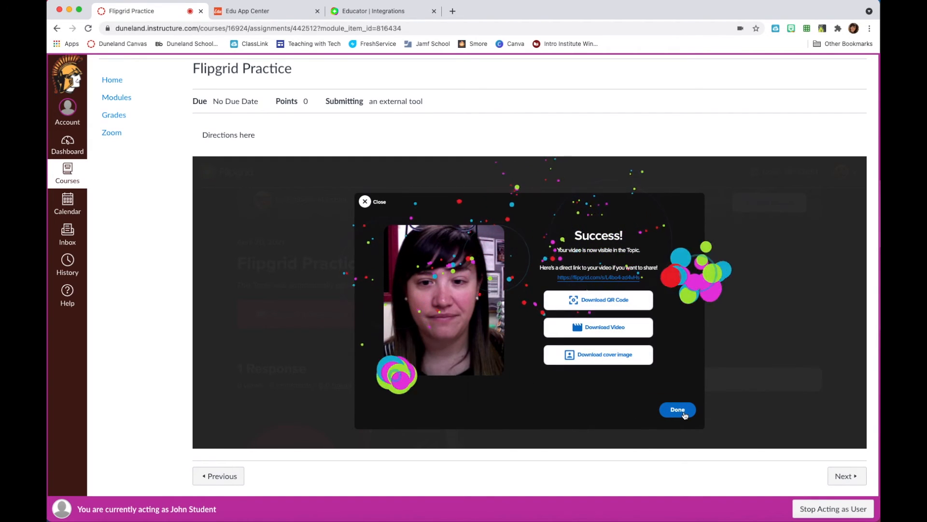
{"action": "left_click", "coordinate": [676, 410]}
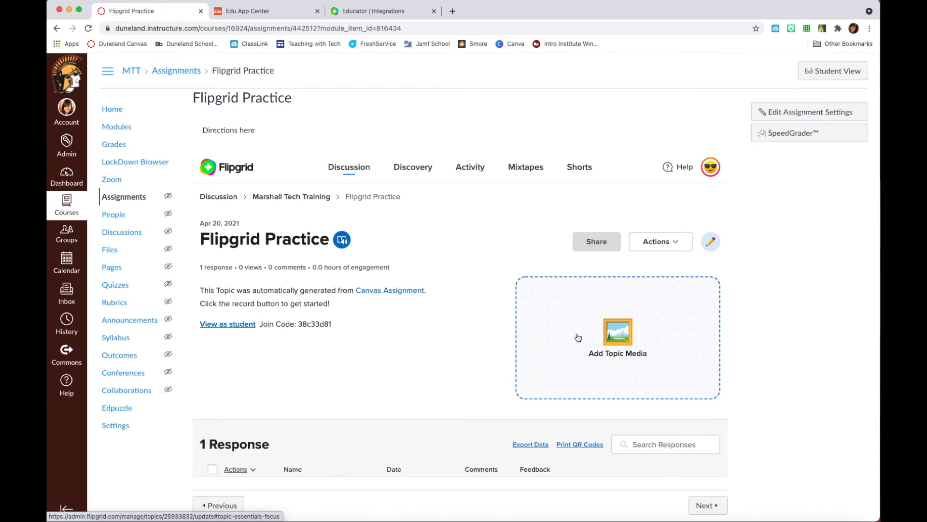
- In the teacher view, check the topic's response list, view the student's submission in SpeedGrader, and close it
{"action": "scroll", "coordinate": [434, 349], "scroll_direction": "down", "scroll_amount": 3}
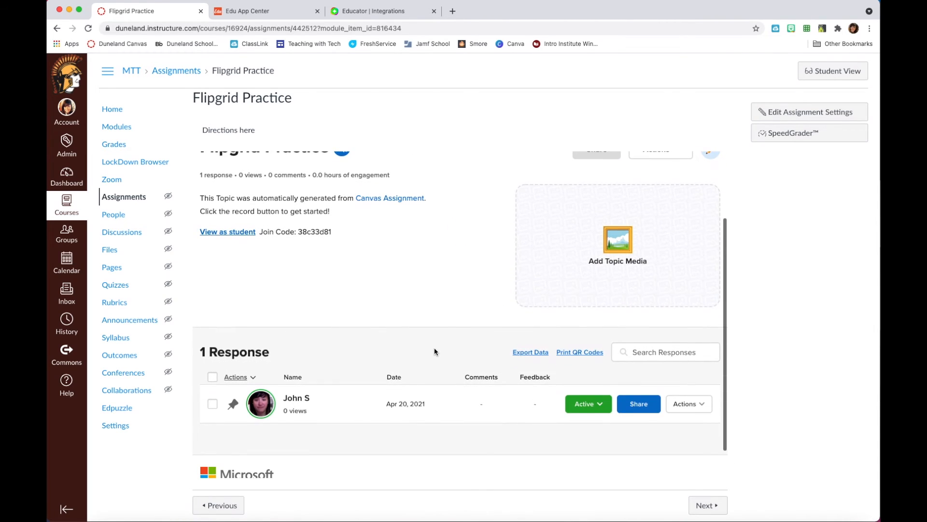
{"action": "scroll", "coordinate": [434, 348], "scroll_direction": "down", "scroll_amount": 2}
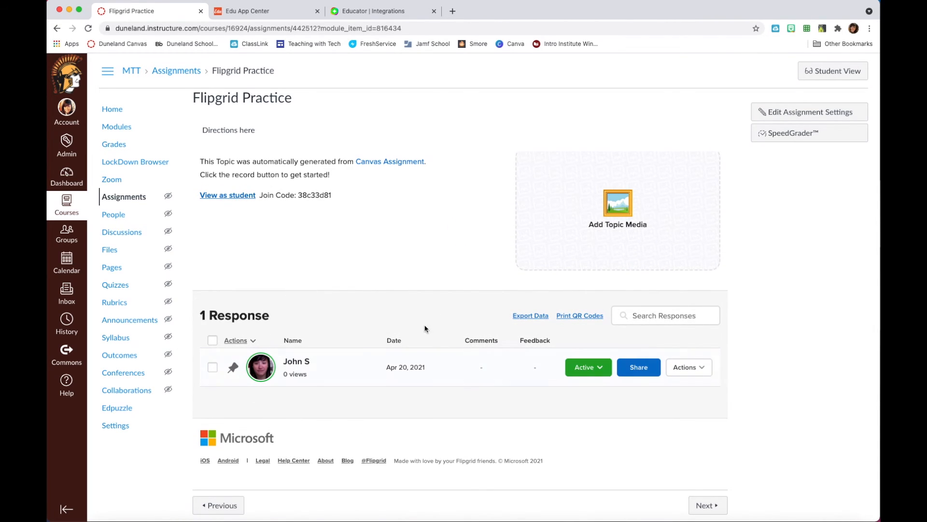
{"action": "scroll", "coordinate": [332, 338], "scroll_direction": "up", "scroll_amount": 4}
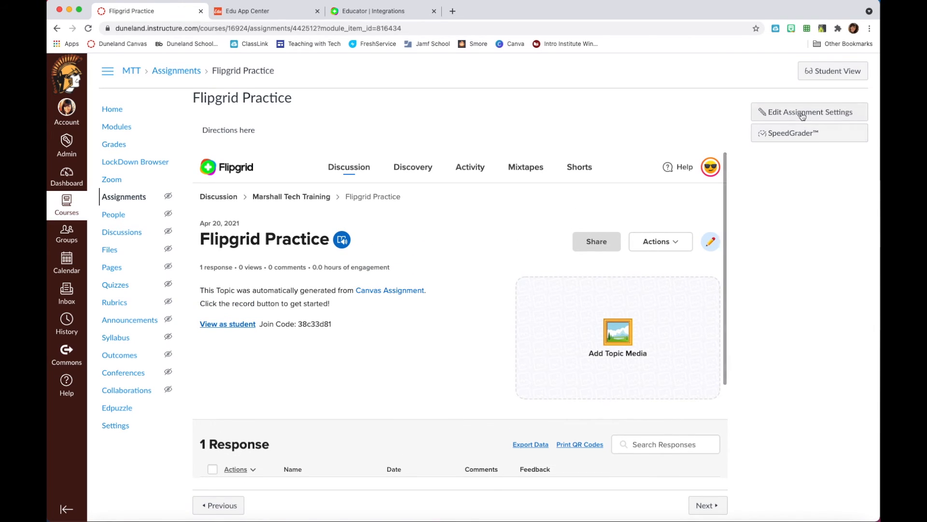
{"action": "left_click", "coordinate": [802, 137]}
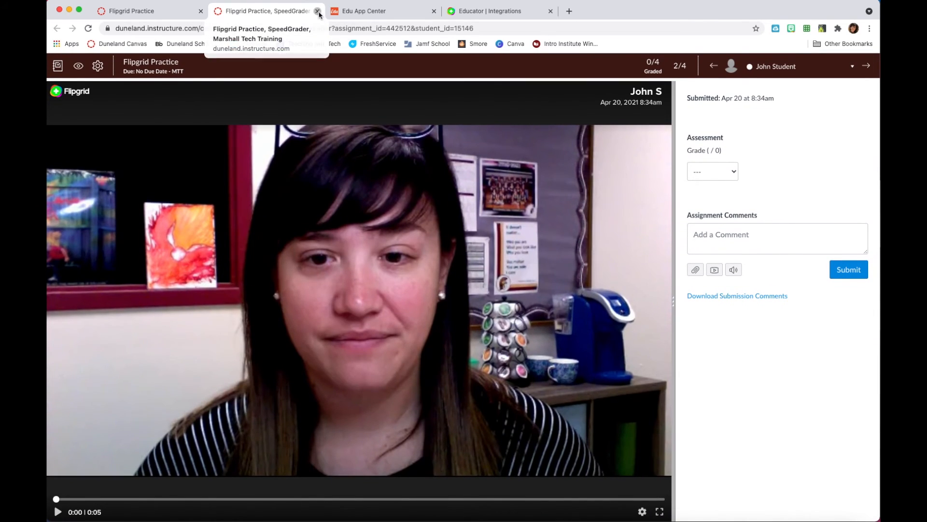
{"action": "left_click", "coordinate": [317, 12]}
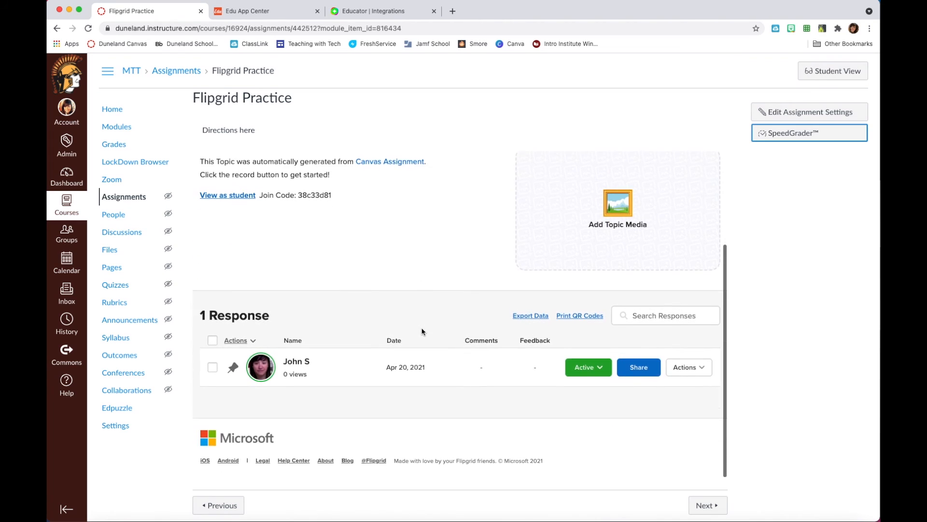
- Return to the student's view of the Flipgrid Practice assignment and review the submitted video response, the recording option, and the topic header
{"action": "left_click", "coordinate": [116, 214]}
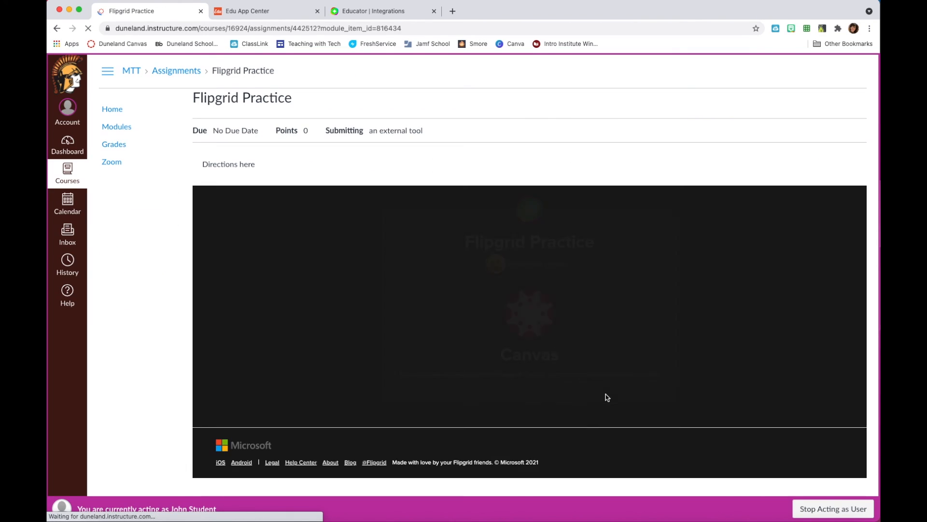
{"action": "scroll", "coordinate": [606, 395], "scroll_direction": "down", "scroll_amount": 5}
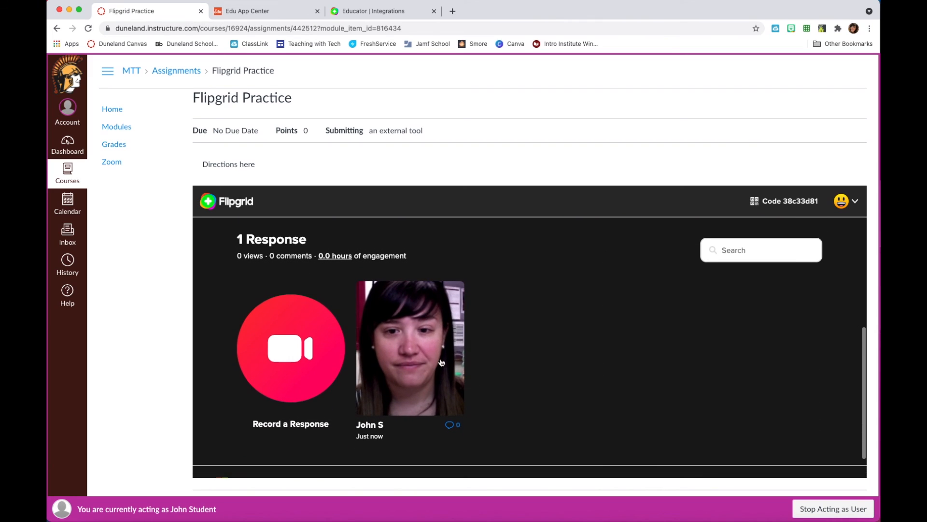
{"action": "scroll", "coordinate": [458, 351], "scroll_direction": "down", "scroll_amount": 1}
{"action": "scroll", "coordinate": [458, 351], "scroll_direction": "up", "scroll_amount": 6}
{"action": "scroll", "coordinate": [457, 351], "scroll_direction": "down", "scroll_amount": 8}
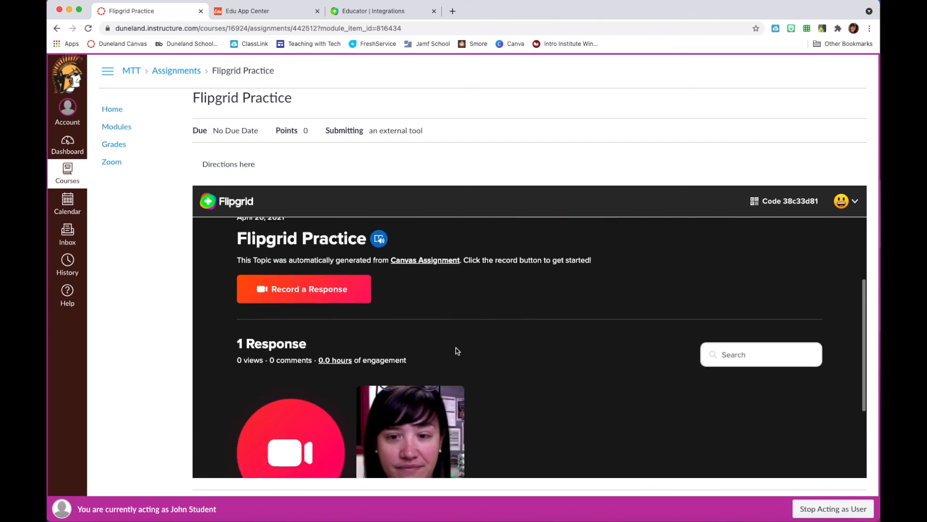
{"action": "scroll", "coordinate": [503, 265], "scroll_direction": "up", "scroll_amount": 8}
{"action": "scroll", "coordinate": [502, 265], "scroll_direction": "down", "scroll_amount": 8}
{"action": "scroll", "coordinate": [502, 265], "scroll_direction": "up", "scroll_amount": 6}
{"action": "scroll", "coordinate": [502, 265], "scroll_direction": "down", "scroll_amount": 3}
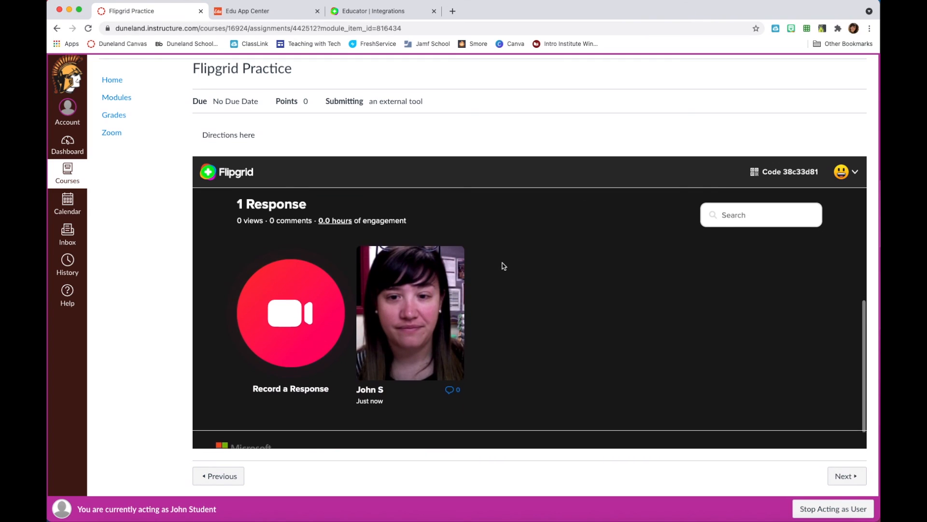
{"action": "scroll", "coordinate": [503, 265], "scroll_direction": "up", "scroll_amount": 1}
{"action": "scroll", "coordinate": [498, 261], "scroll_direction": "down", "scroll_amount": 3}
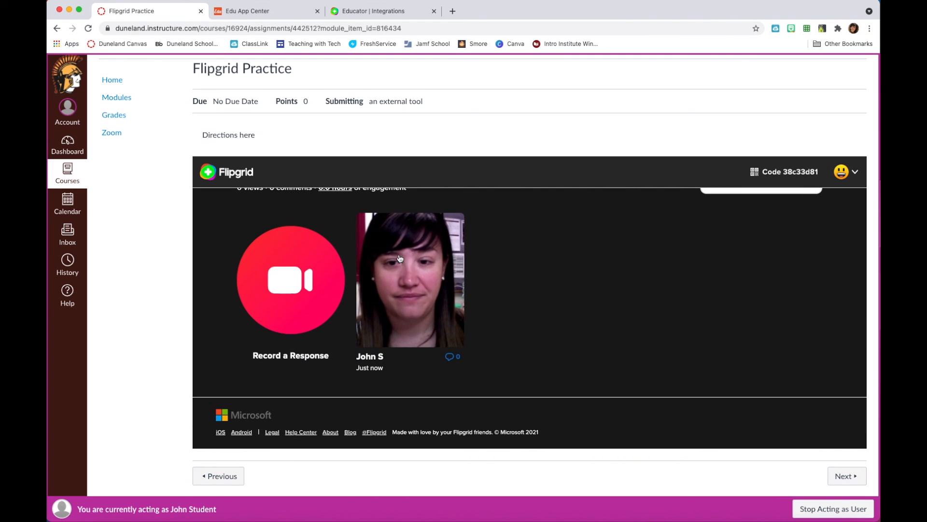
{"action": "scroll", "coordinate": [596, 342], "scroll_direction": "up", "scroll_amount": 2}
{"action": "scroll", "coordinate": [595, 341], "scroll_direction": "down", "scroll_amount": 2}
{"action": "scroll", "coordinate": [595, 342], "scroll_direction": "up", "scroll_amount": 3}
{"action": "scroll", "coordinate": [596, 342], "scroll_direction": "up", "scroll_amount": 5}
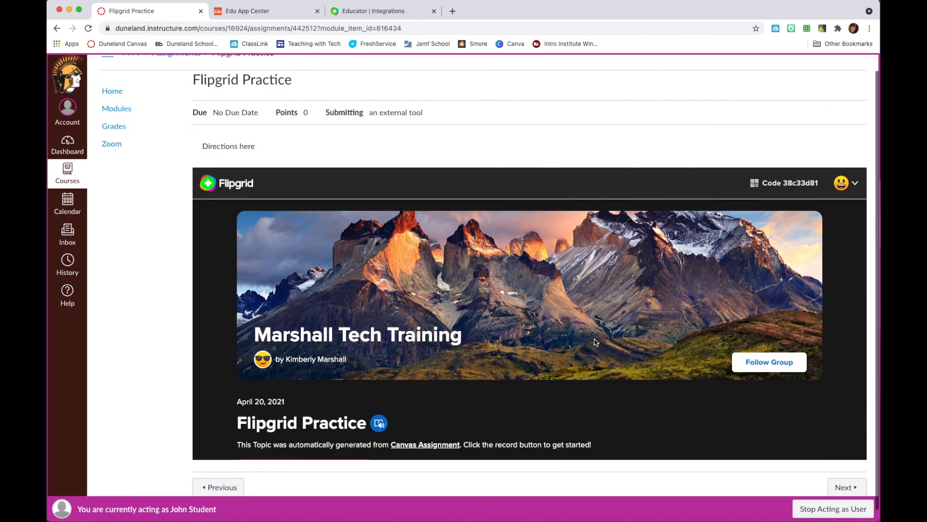
{"action": "scroll", "coordinate": [714, 112], "scroll_direction": "up", "scroll_amount": 1}
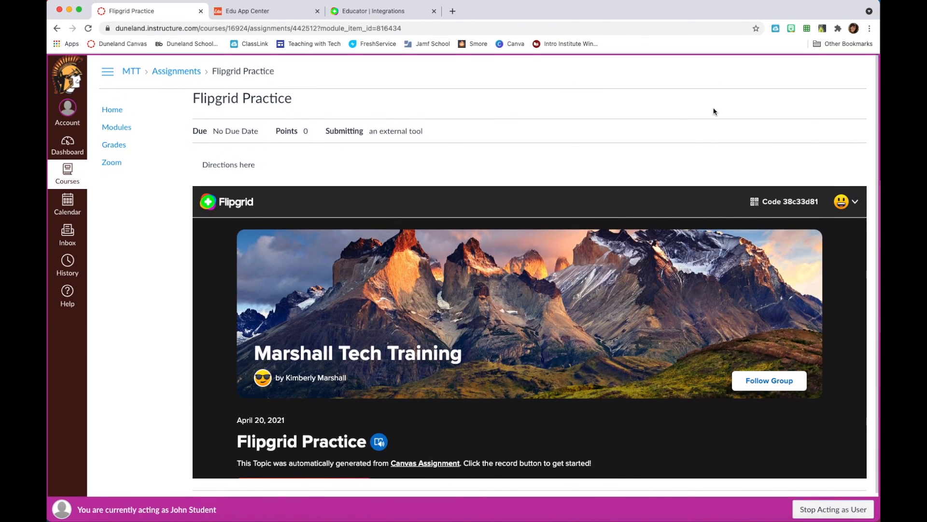